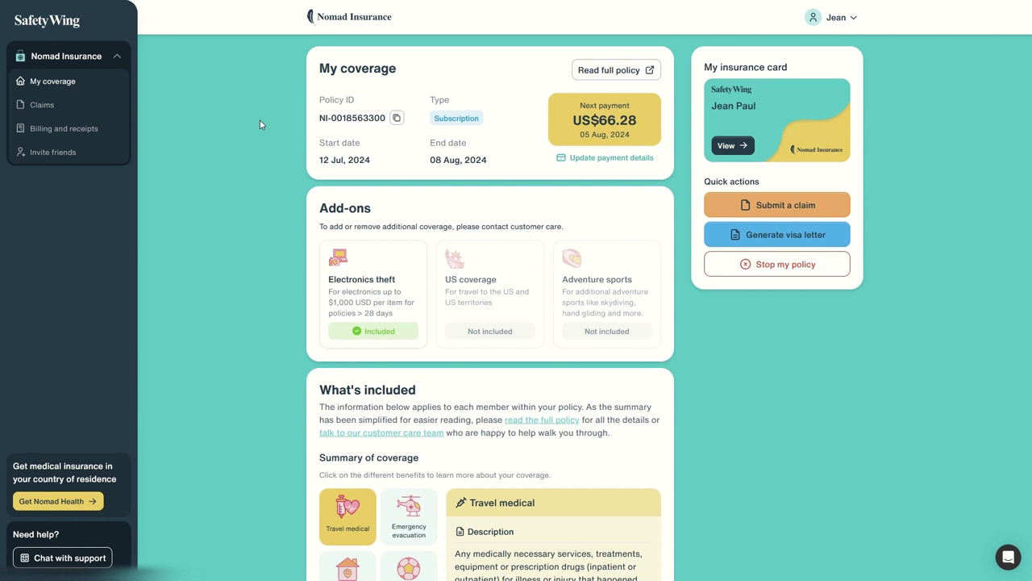
Step: Review the policy ID, type, start date and end date in the My coverage summary
drag(316, 142, 434, 160)
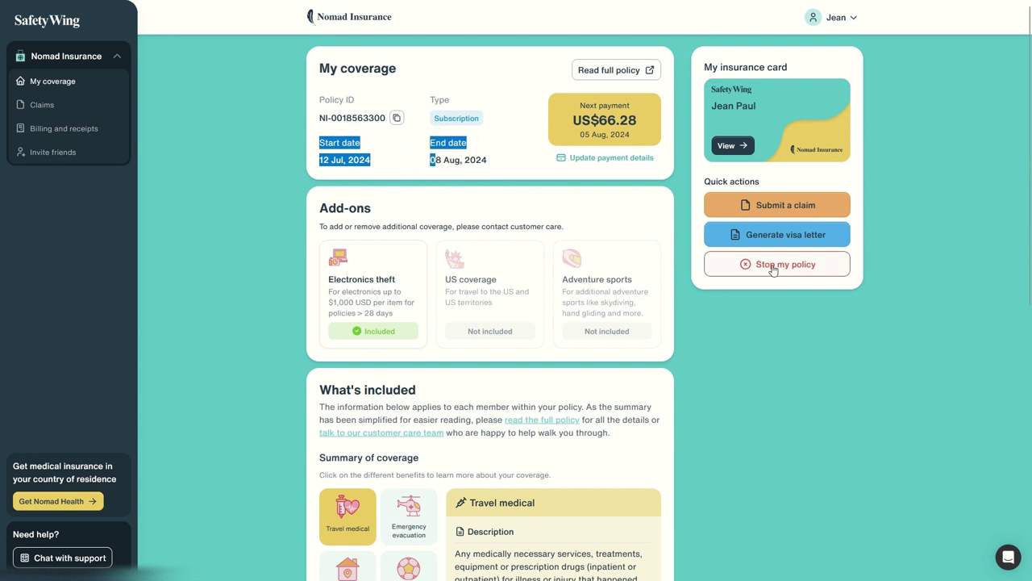
drag(762, 280, 770, 288)
drag(324, 160, 408, 147)
drag(323, 104, 381, 123)
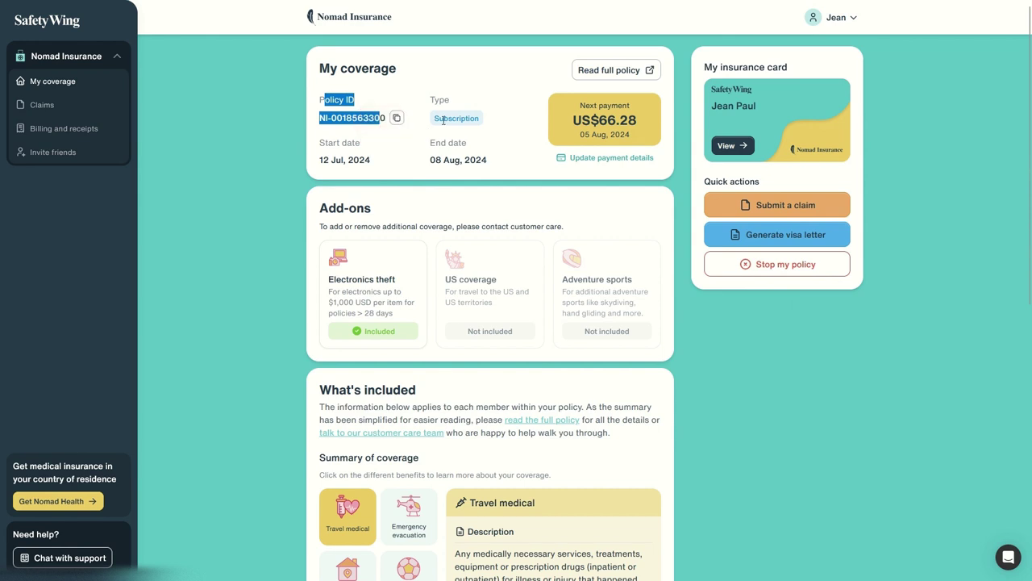
Step: Open the full policy description and read through who can get it, where it applies and what is covered
click(618, 71)
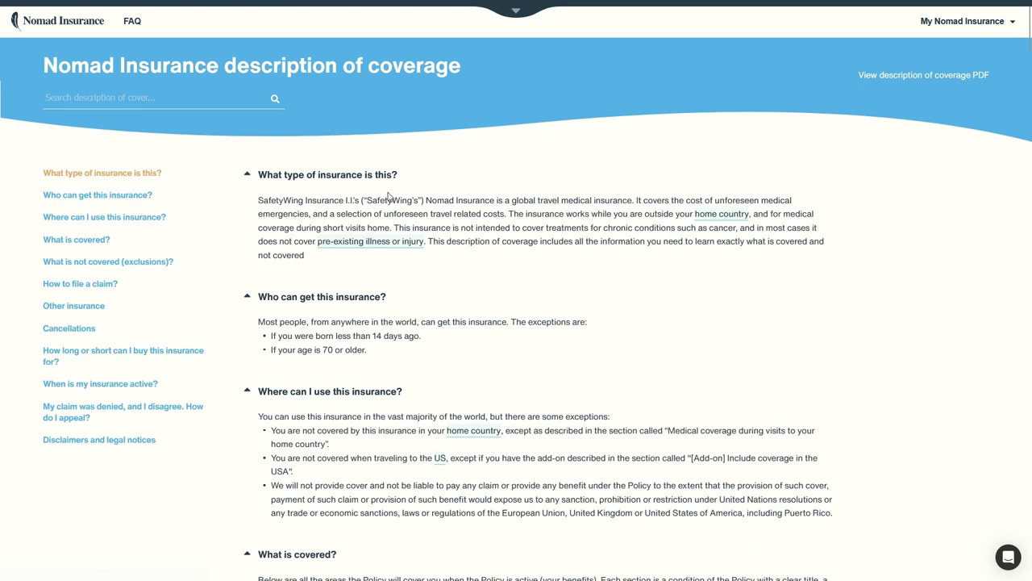
scroll(439, 213, down, 2)
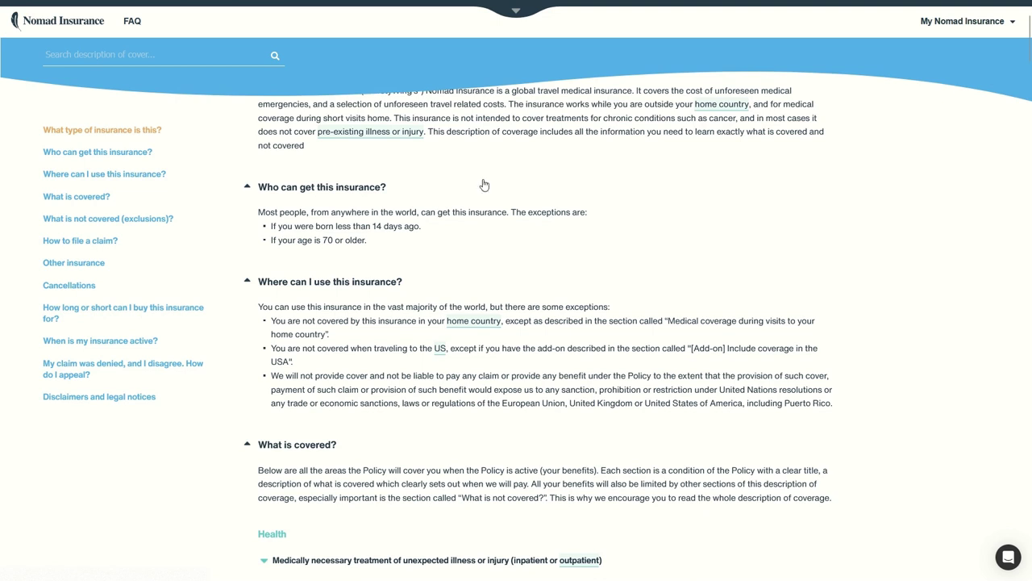
scroll(516, 218, down, 3)
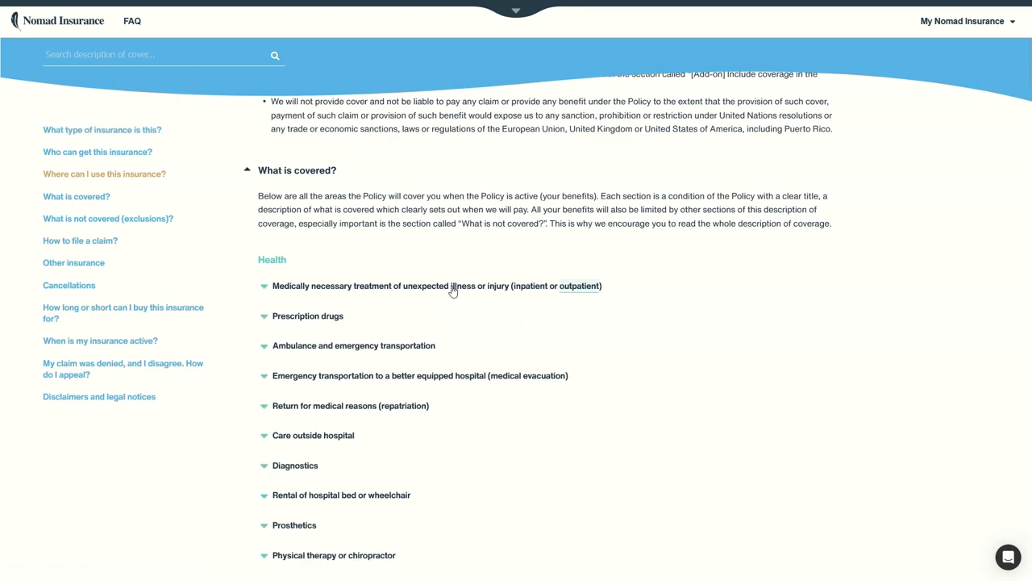
scroll(451, 289, down, 3)
scroll(341, 300, down, 4)
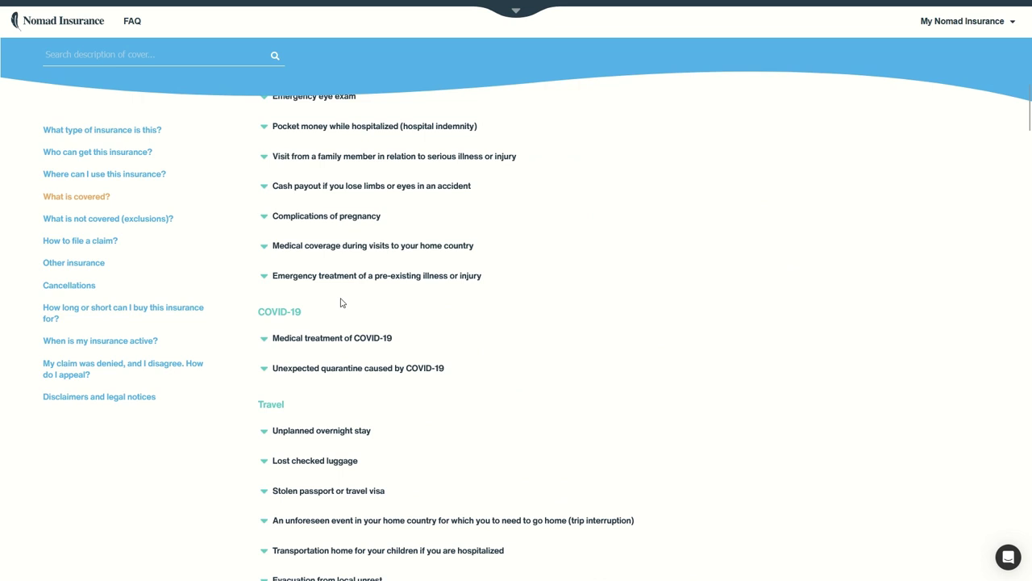
scroll(343, 301, down, 12)
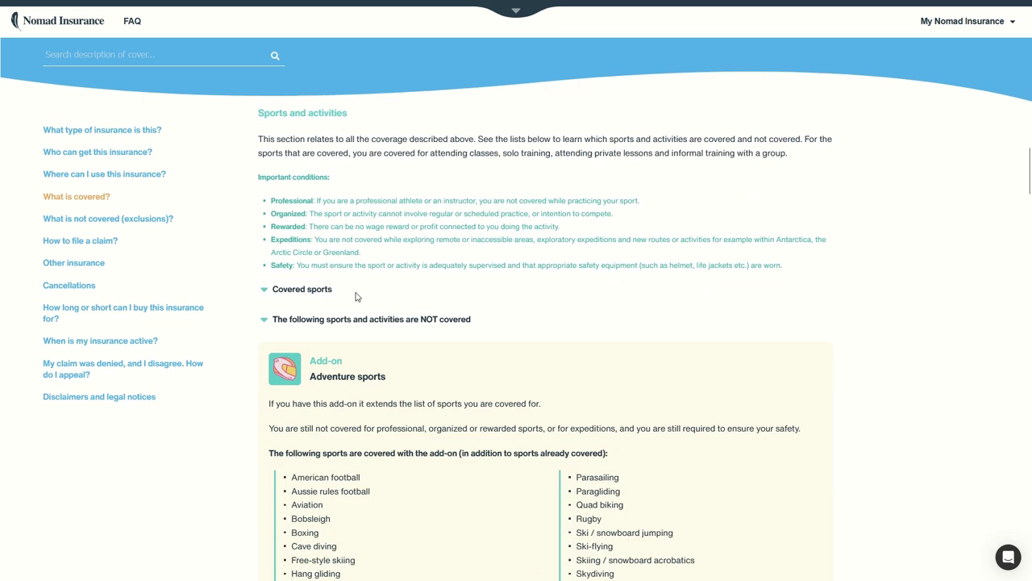
Step: Examine the sports and activities conditions and the Adventure sports add-on's list of covered sports in the full policy
scroll(359, 296, down, 1)
scroll(360, 296, up, 3)
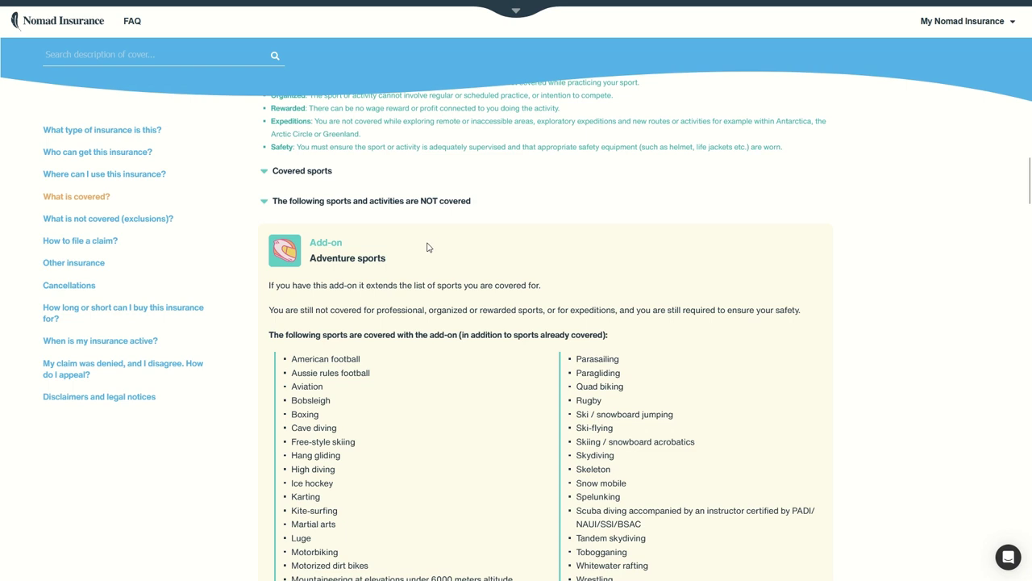
scroll(428, 247, down, 1)
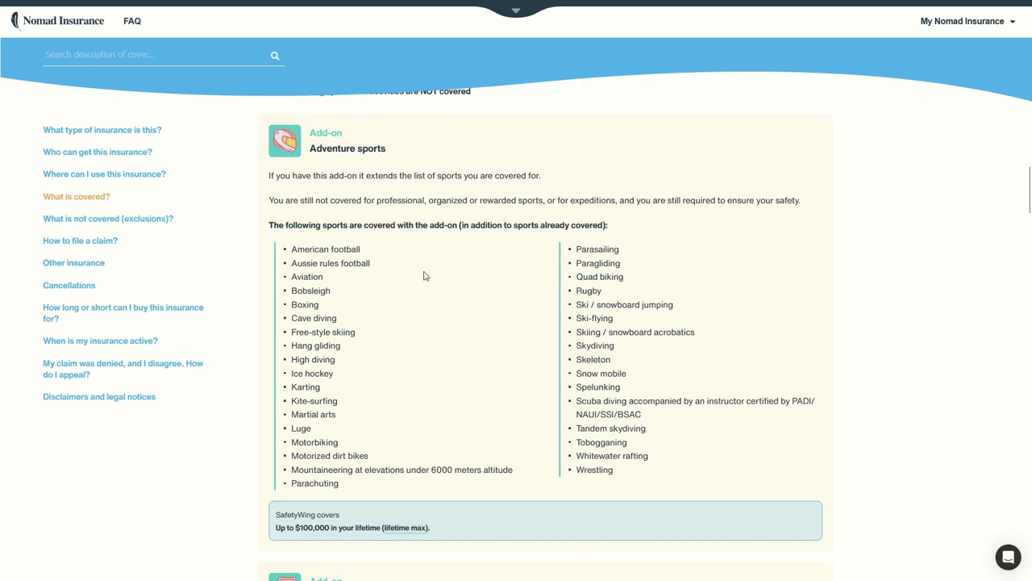
drag(366, 177, 741, 379)
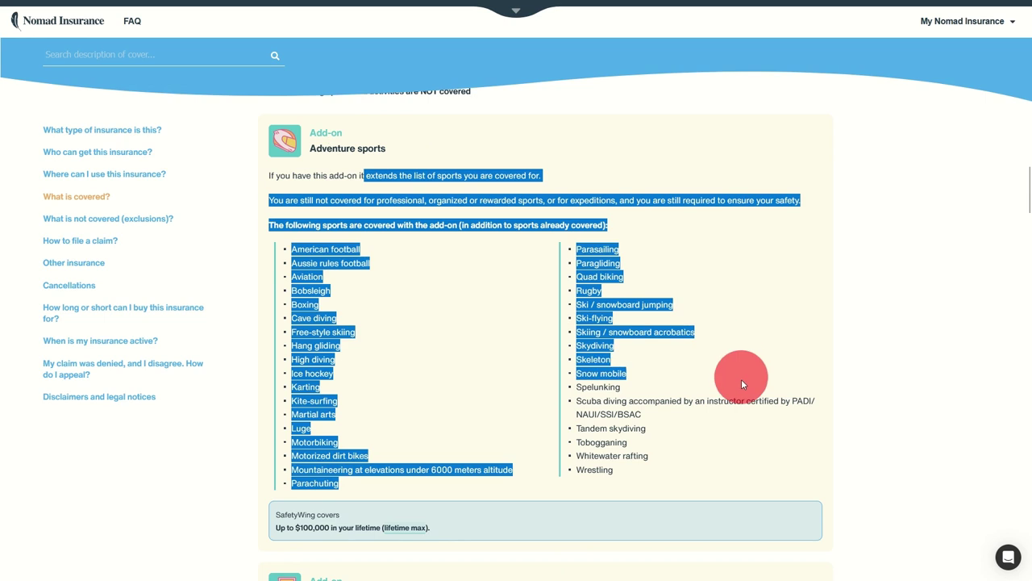
click(739, 382)
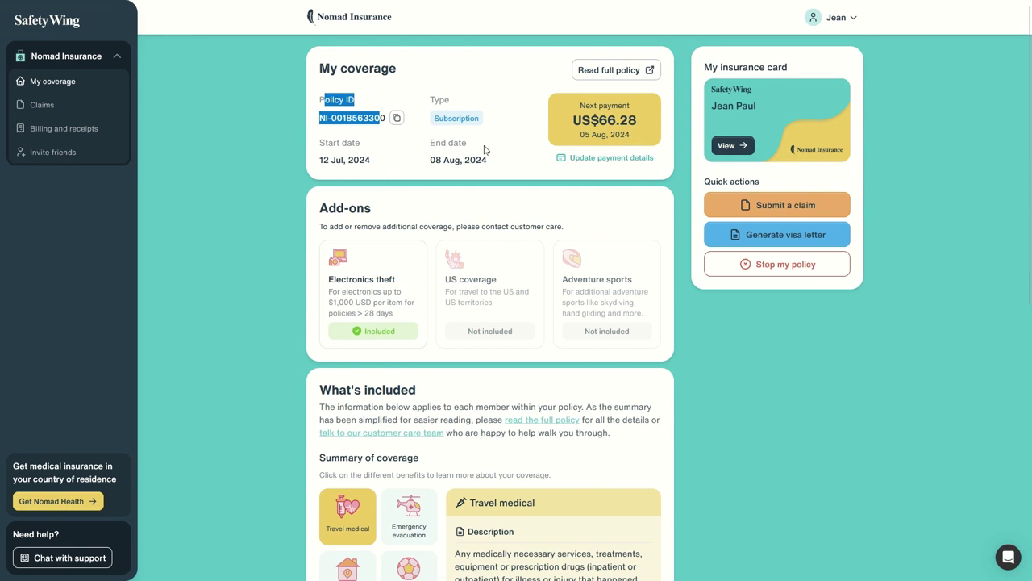
Step: Return to the My coverage page and check the coverage dates, next payment and payment details option
click(506, 124)
drag(325, 142, 480, 164)
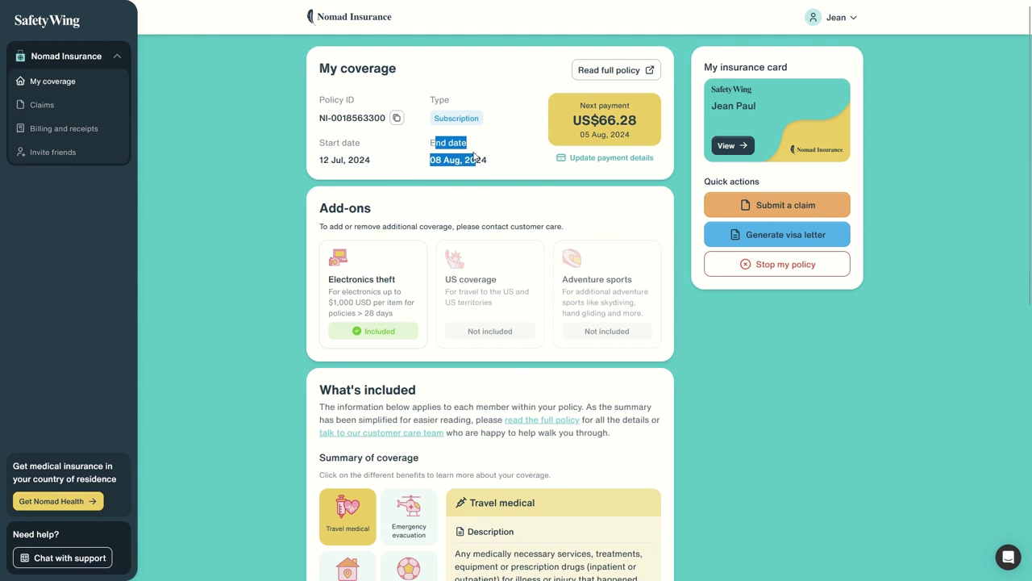
click(491, 149)
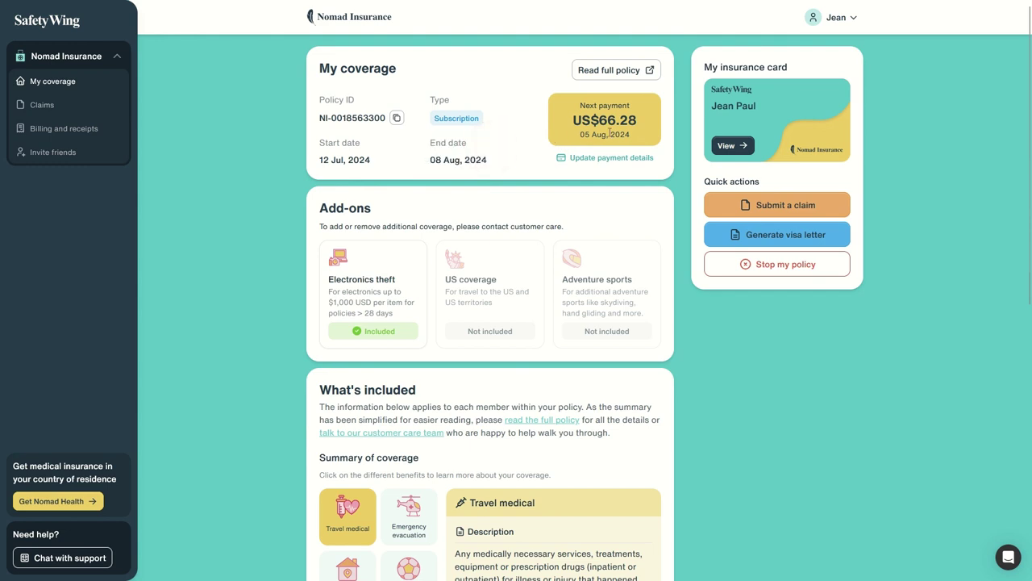
drag(582, 120, 642, 137)
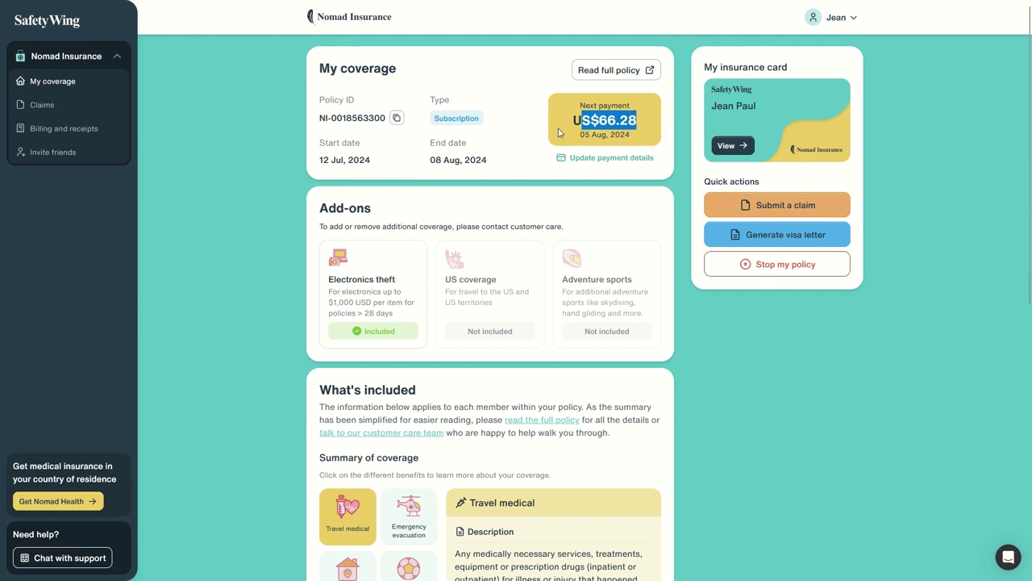
drag(435, 160, 471, 163)
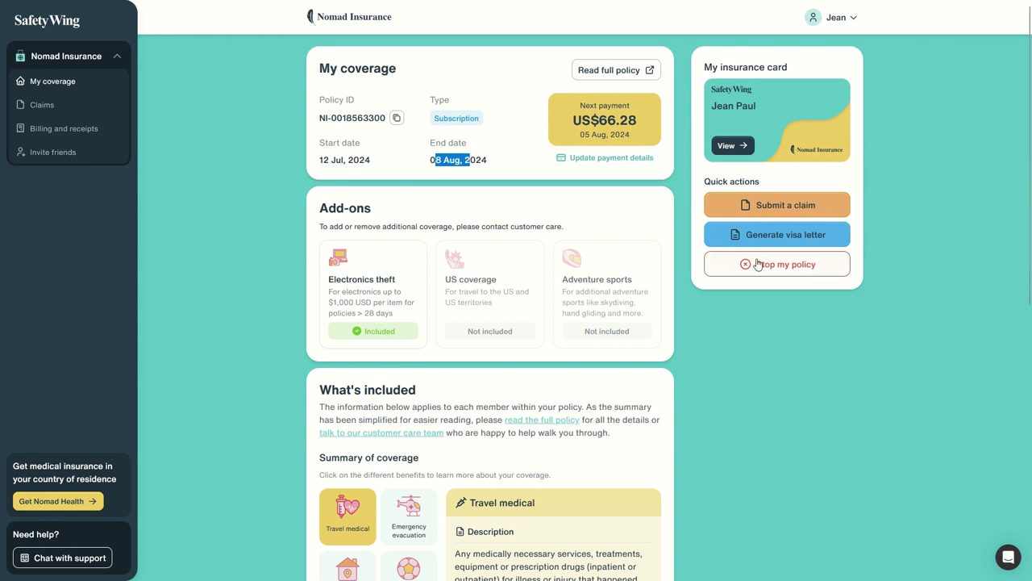
drag(555, 149, 638, 166)
Step: Open the insurance card and review its emergency, claims reimbursement and urgent inquiry contacts
click(750, 120)
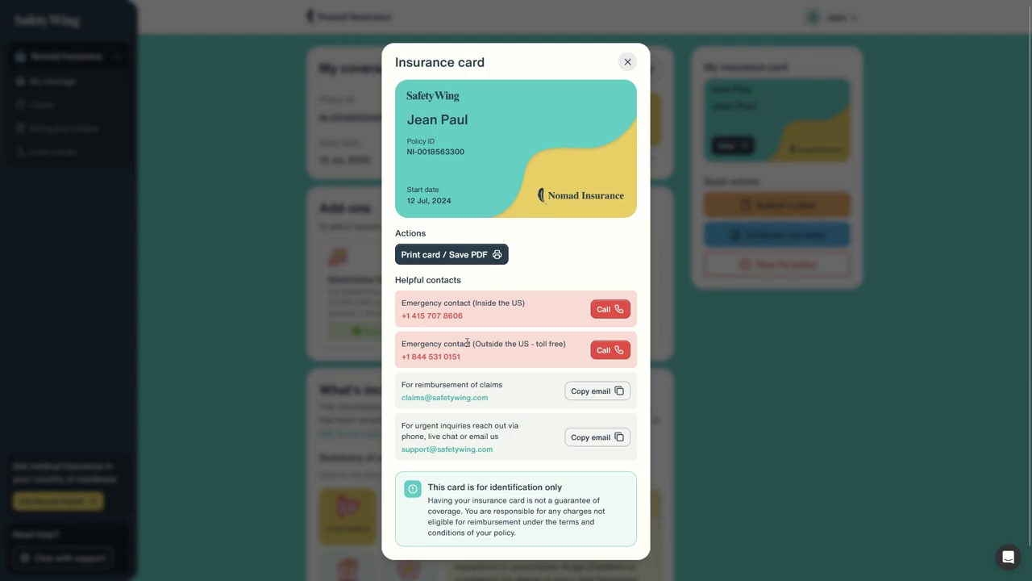
drag(423, 303, 501, 315)
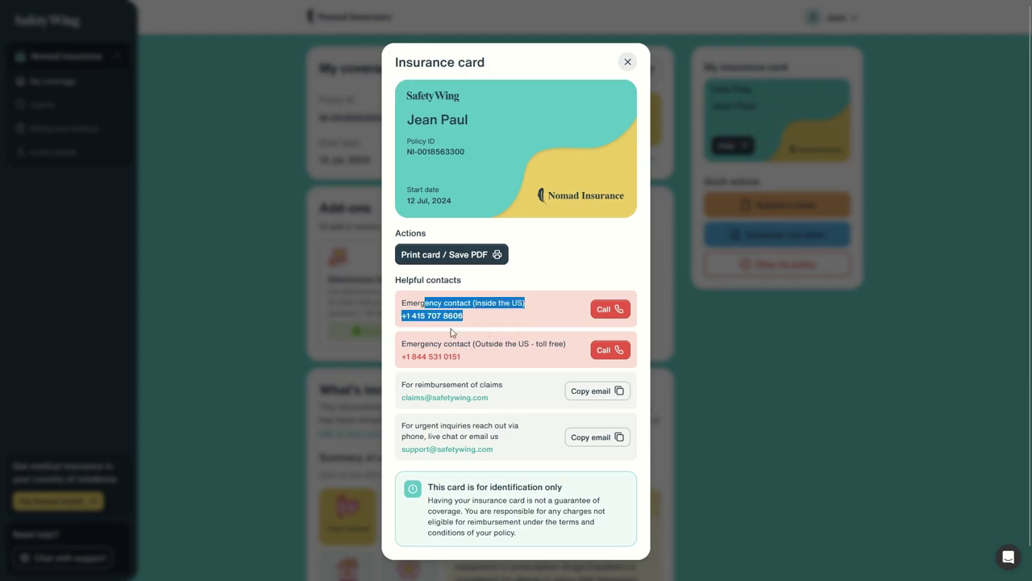
drag(446, 344, 512, 349)
drag(431, 386, 534, 394)
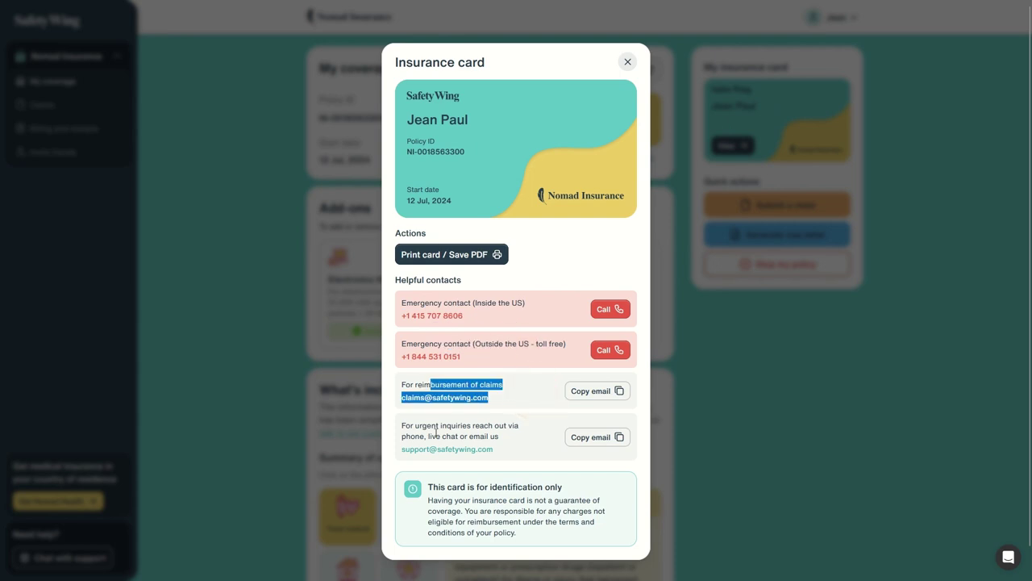
drag(431, 425, 526, 435)
Step: Preview the insurance card for printing or saving as PDF, cancel without saving, and close the card
click(450, 254)
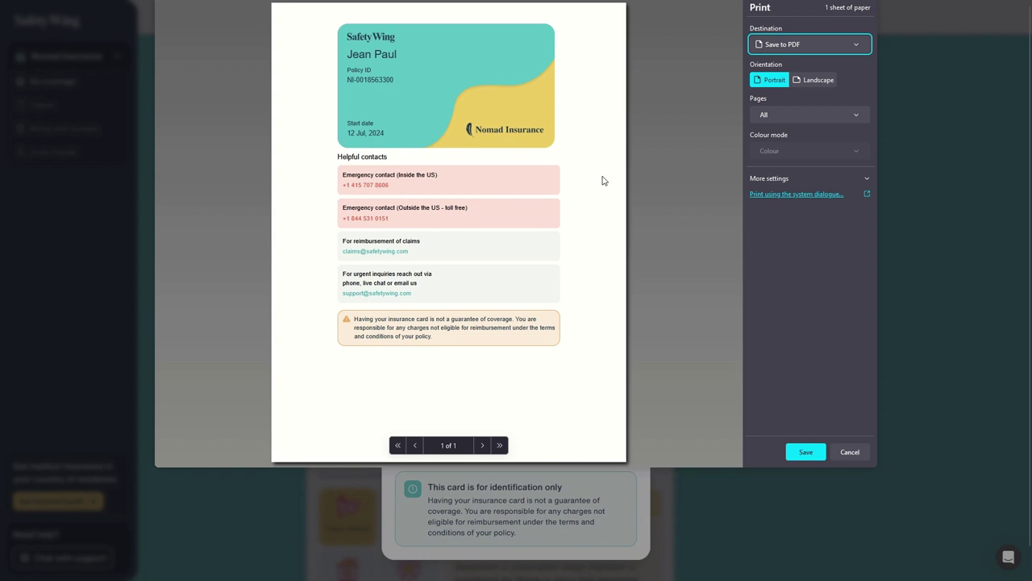
click(849, 450)
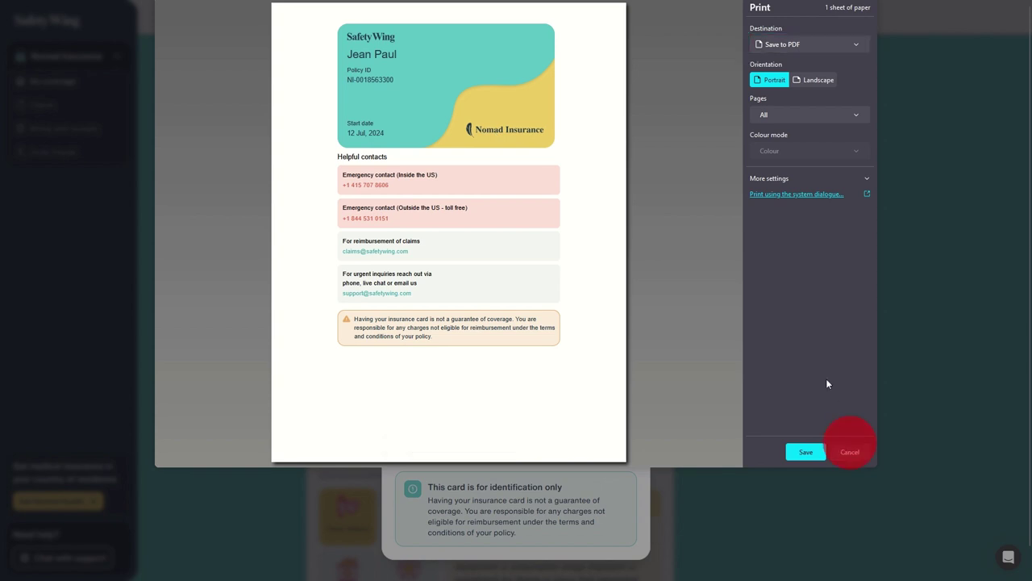
click(843, 452)
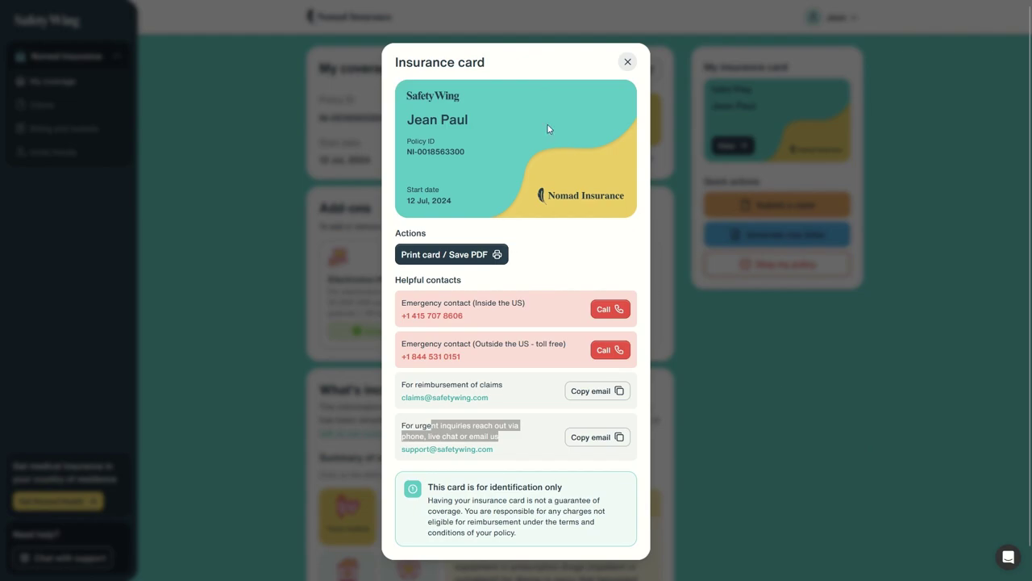
click(629, 63)
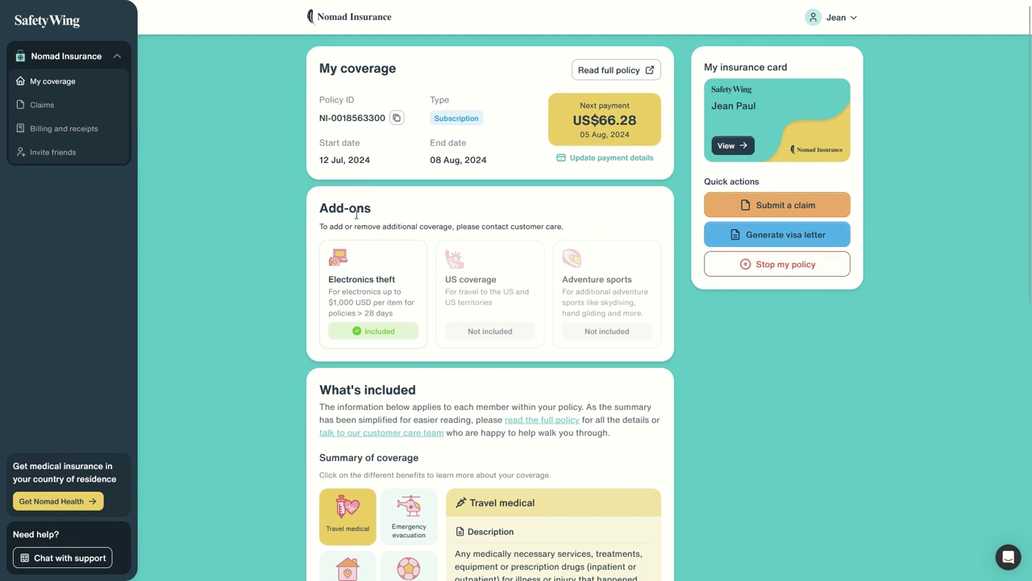
Step: Review the Electronics theft, US coverage and Adventure sports add-ons and the note on how to add or remove coverage
drag(357, 214, 630, 319)
click(734, 345)
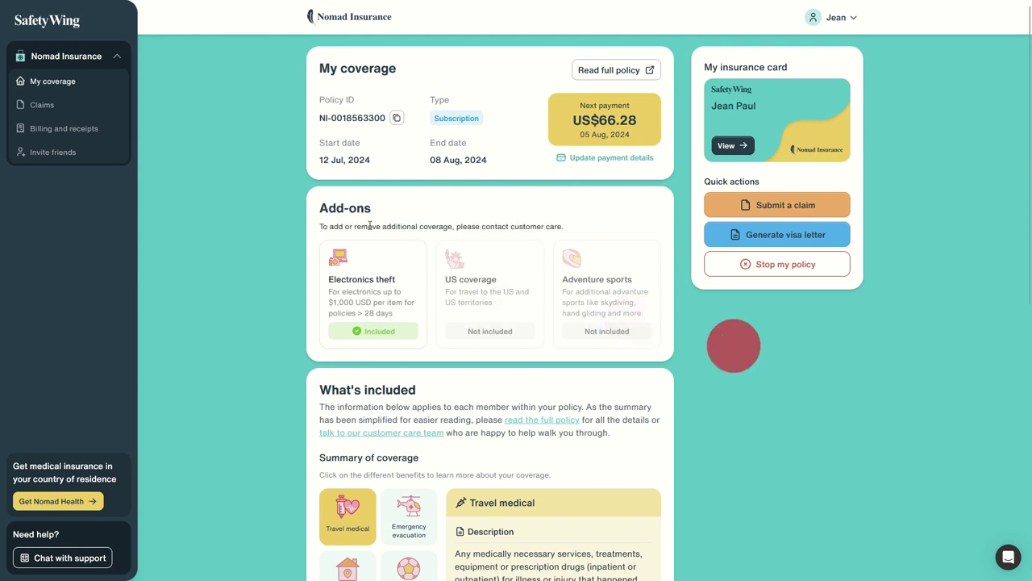
drag(330, 279, 395, 316)
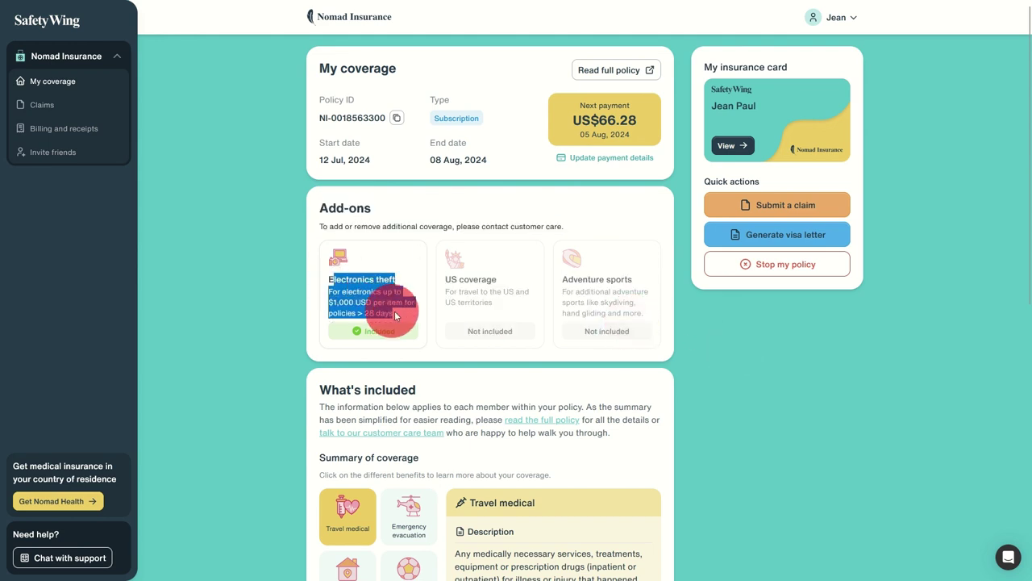
drag(563, 275, 657, 304)
click(346, 282)
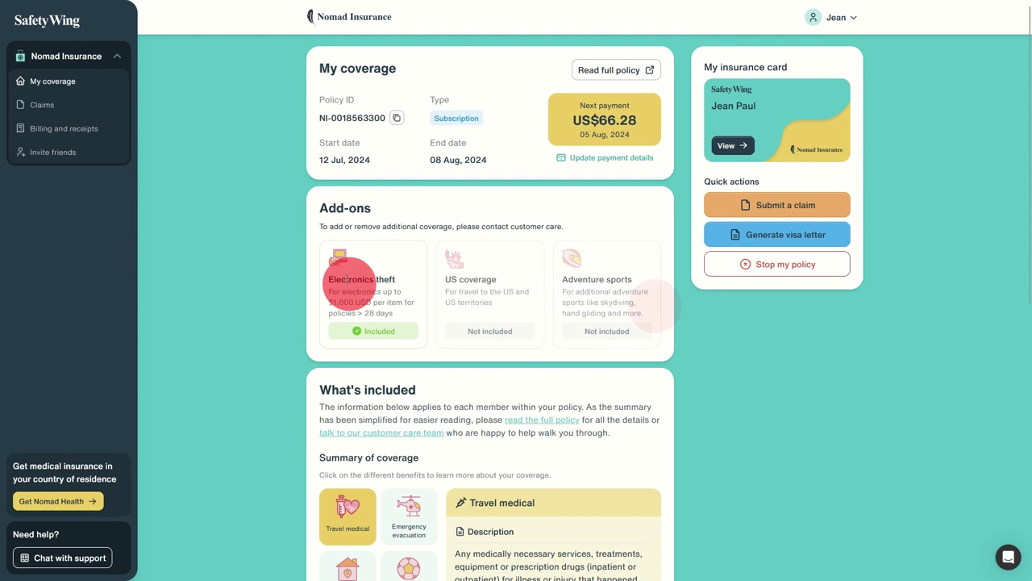
drag(333, 290, 391, 317)
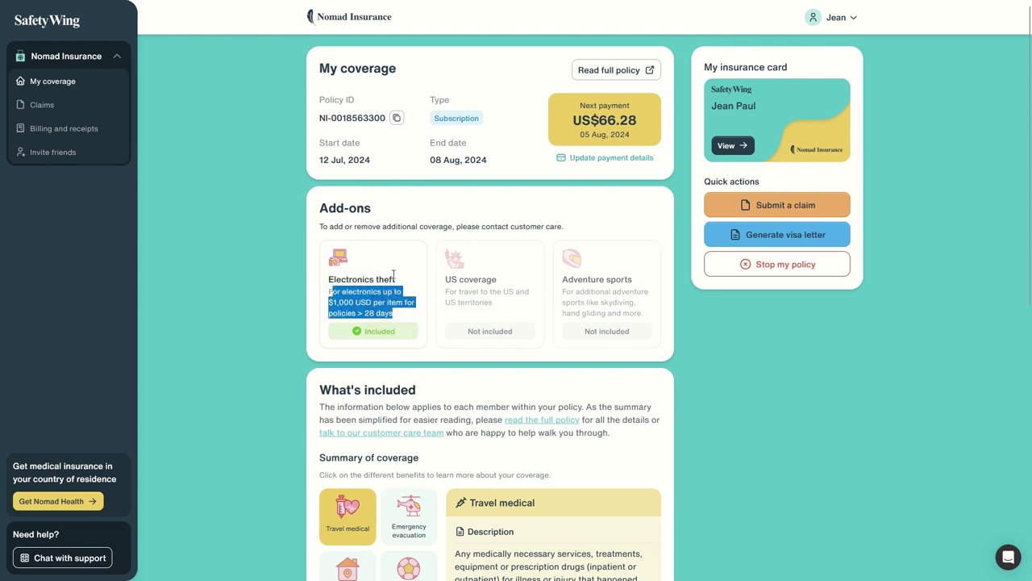
drag(449, 267, 529, 302)
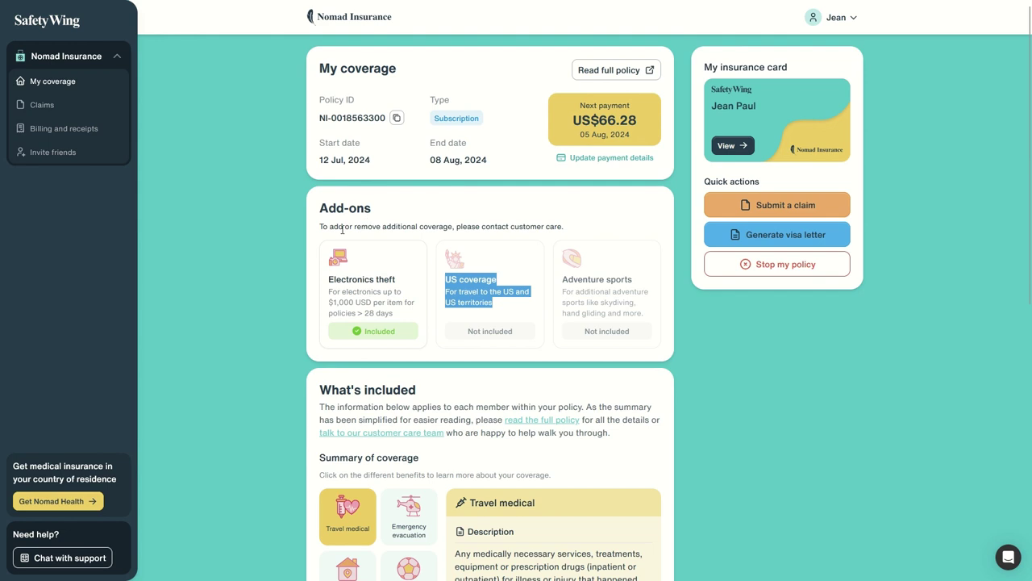
drag(339, 228, 412, 225)
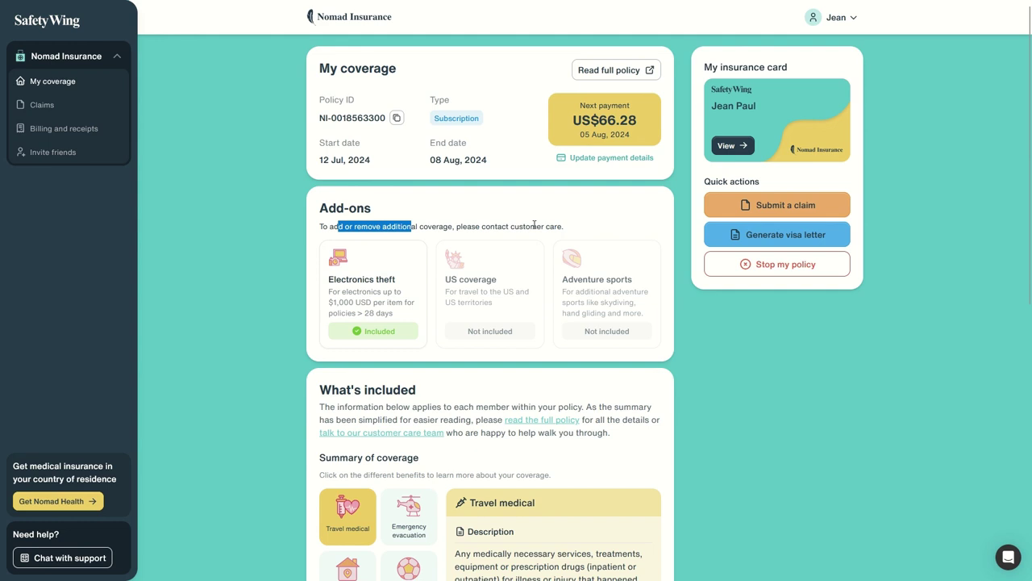
Step: Check the policy overview limit and view the emergency evacuation, home country coverage, sports and activities, and driving accidents benefits
scroll(534, 225, down, 4)
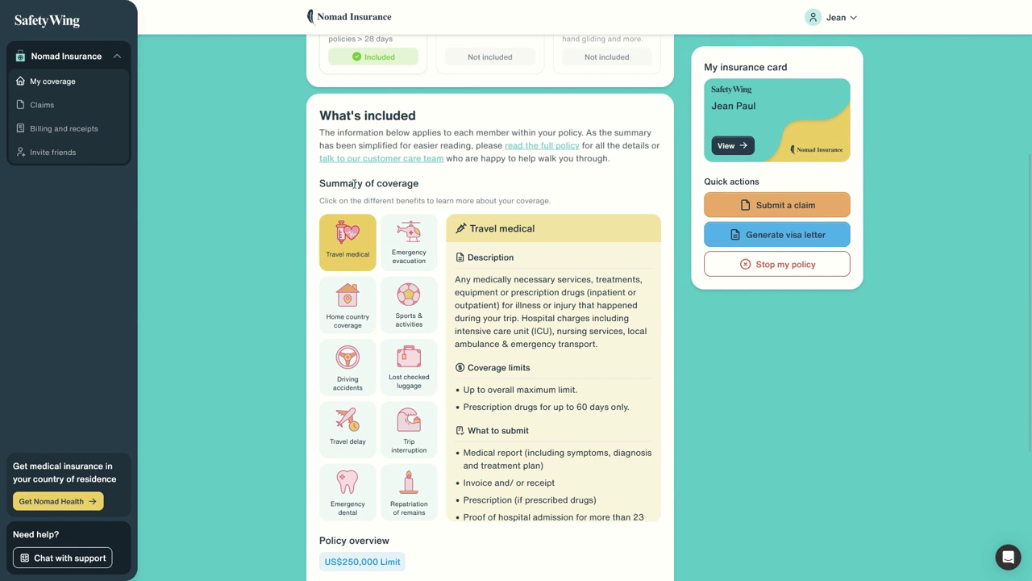
drag(325, 540, 411, 566)
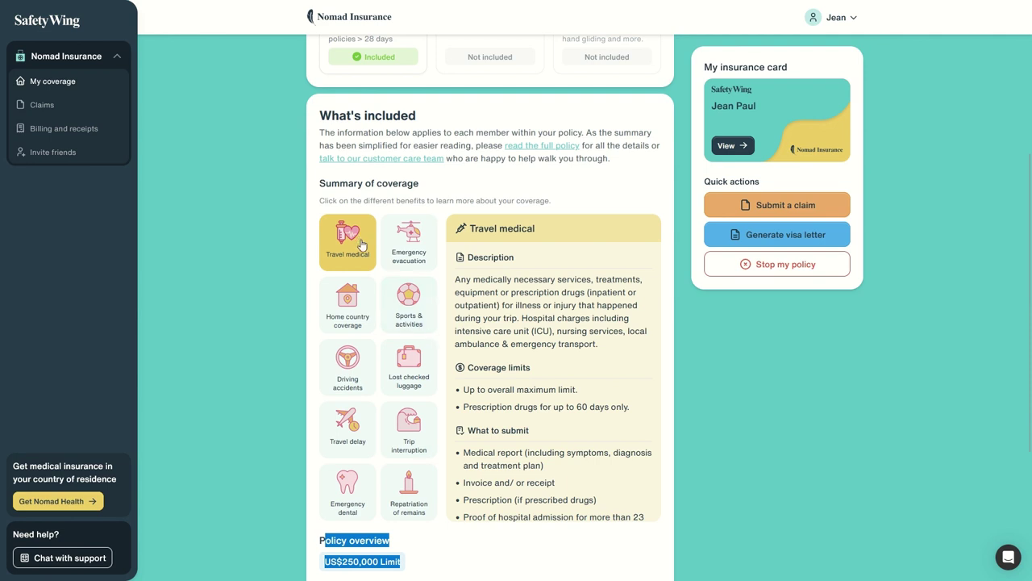
click(405, 236)
click(345, 304)
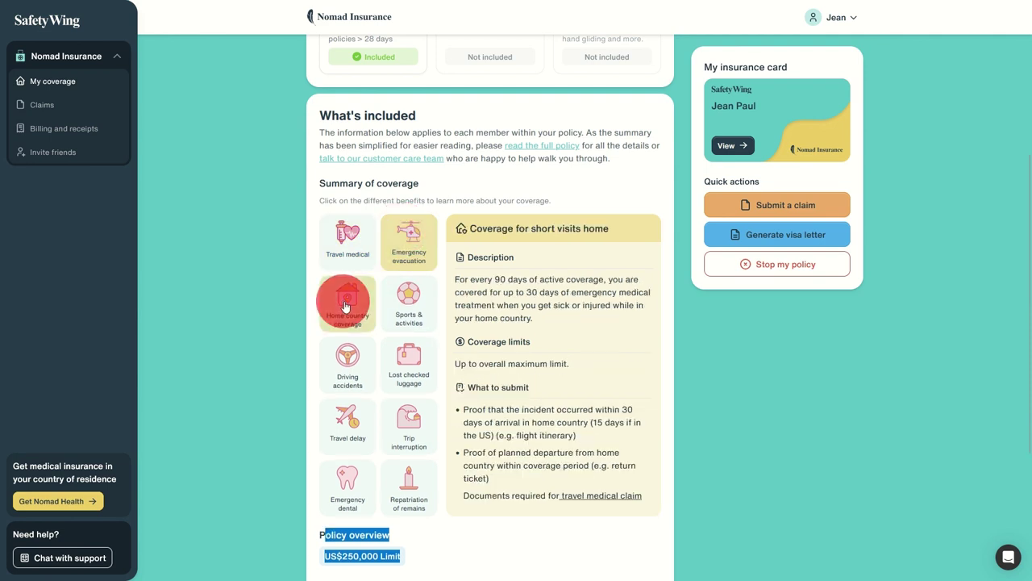
click(409, 297)
click(349, 370)
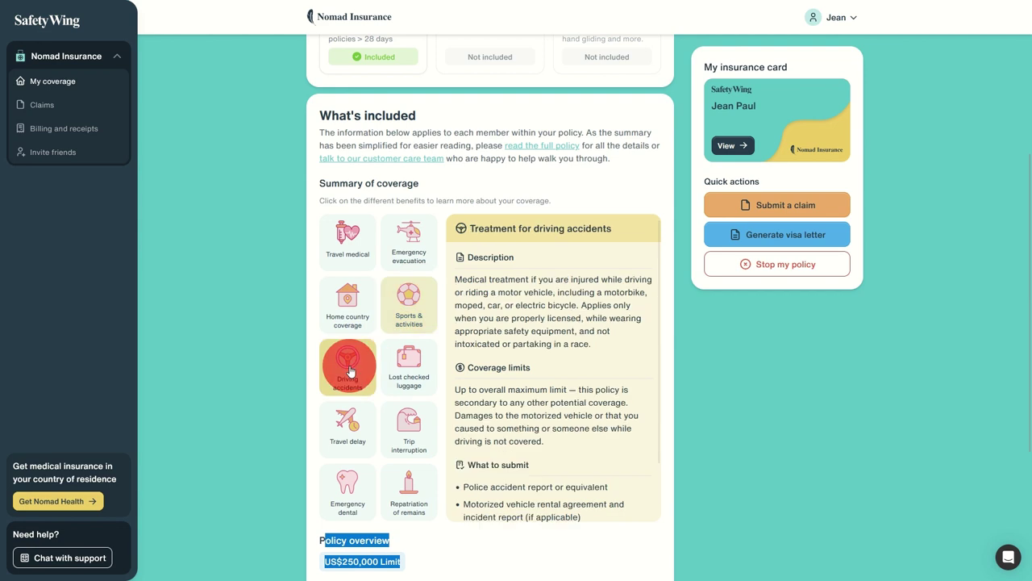
Step: View the benefit details for lost checked luggage, travel delay, trip interruption, emergency dental and repatriation of remains
click(414, 369)
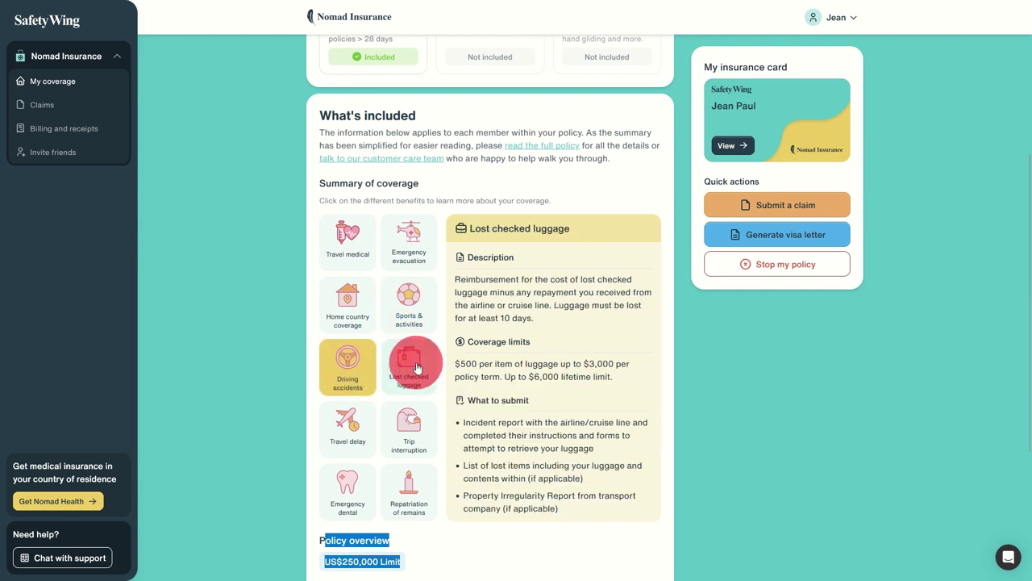
click(353, 444)
click(409, 424)
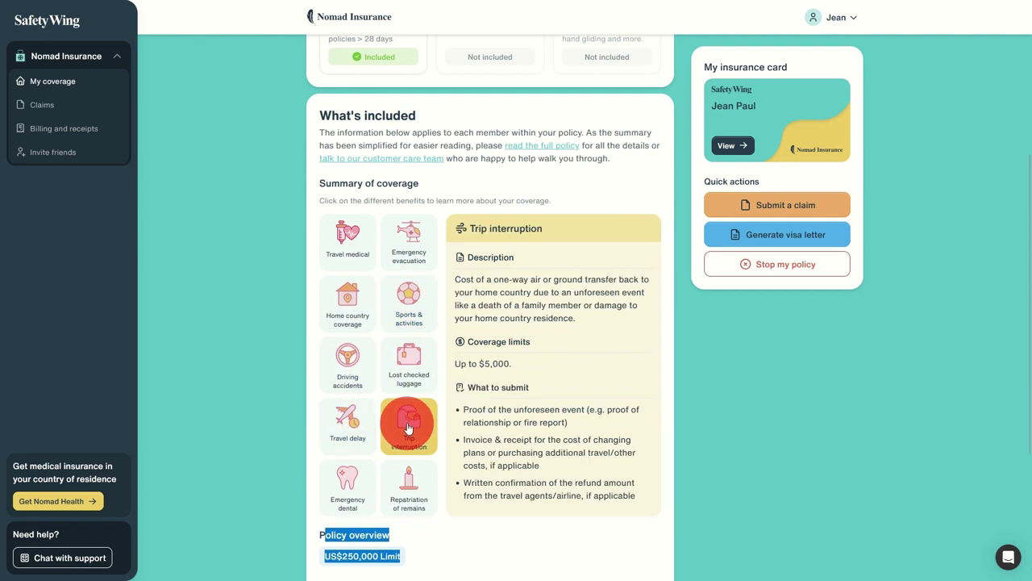
click(358, 479)
click(408, 478)
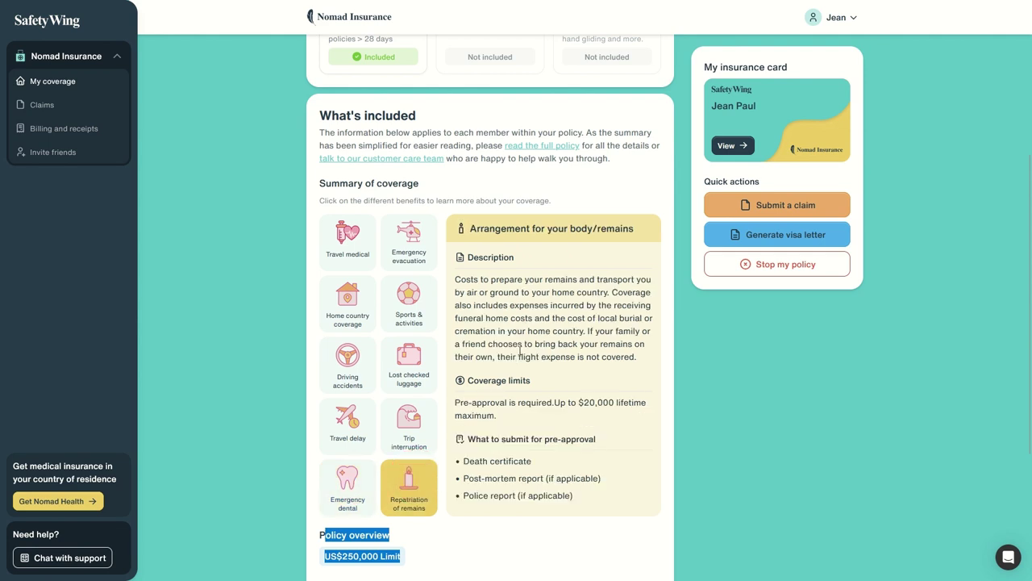
Step: Review the policy exclusions and the beneficiary details below the coverage summary
scroll(314, 290, down, 3)
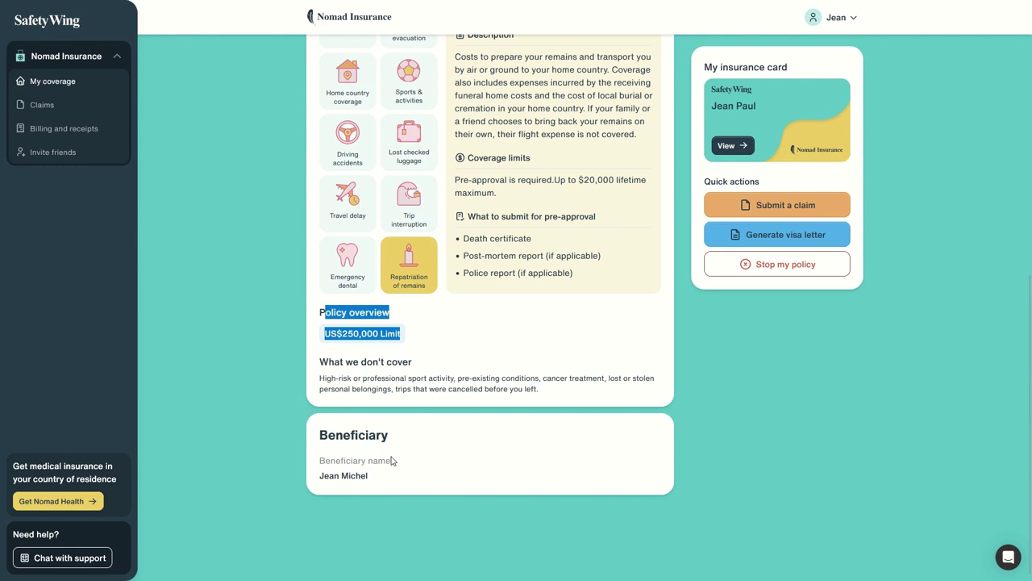
drag(343, 435, 429, 487)
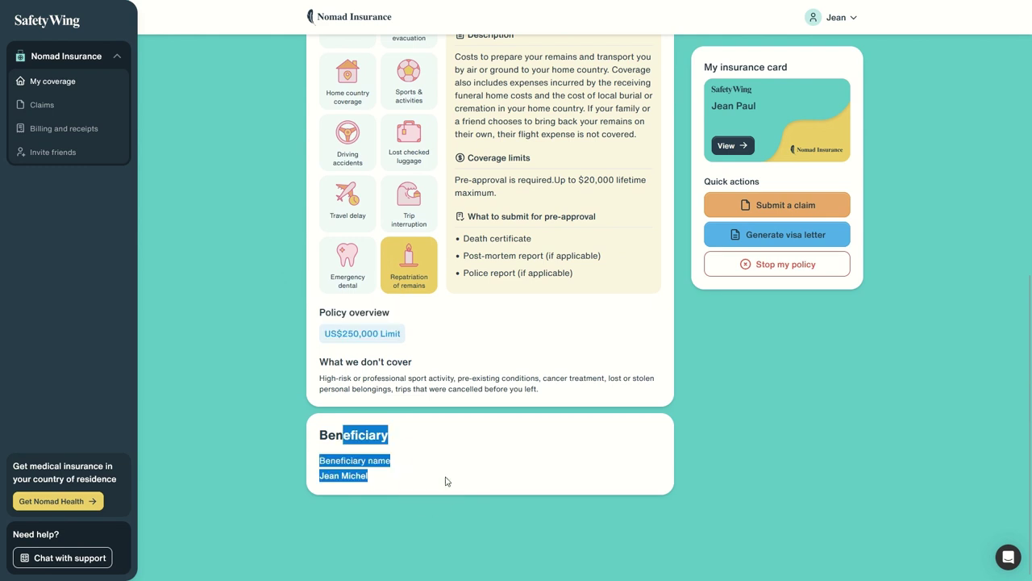
click(379, 468)
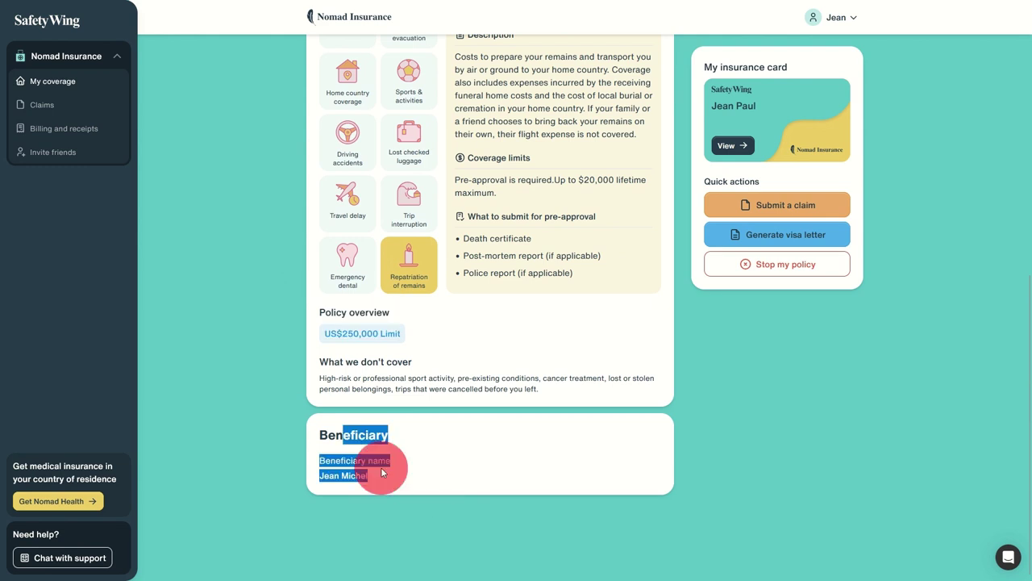
drag(319, 459, 406, 482)
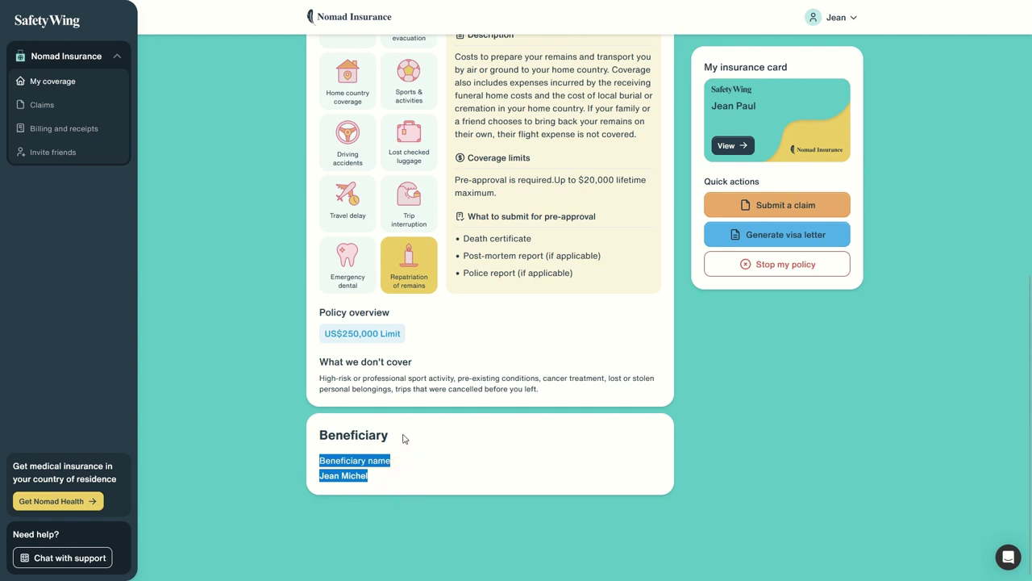
Step: View the claims page and the documents recommended for submitting a claim, and return to the dashboard
scroll(404, 436, up, 6)
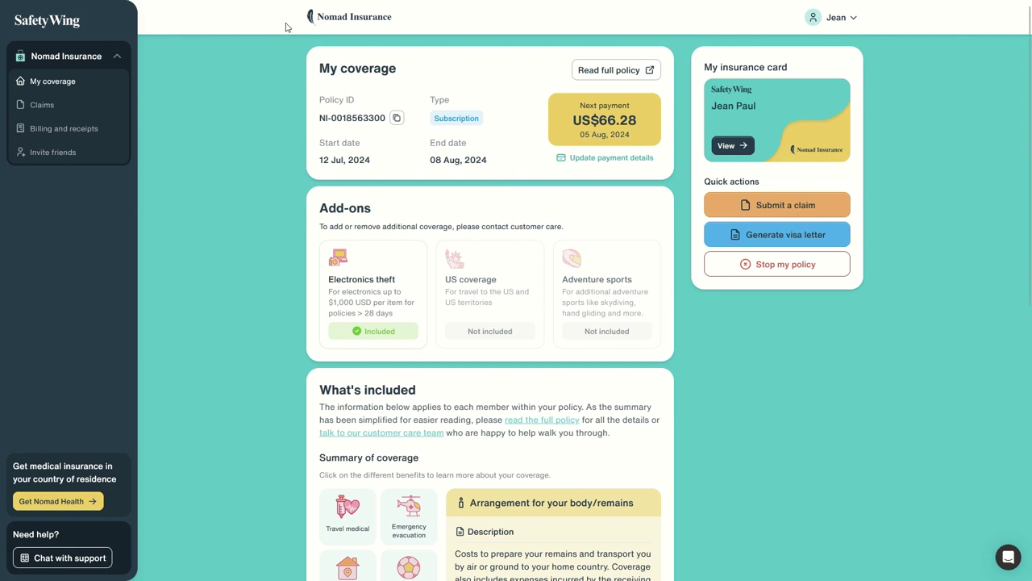
click(42, 104)
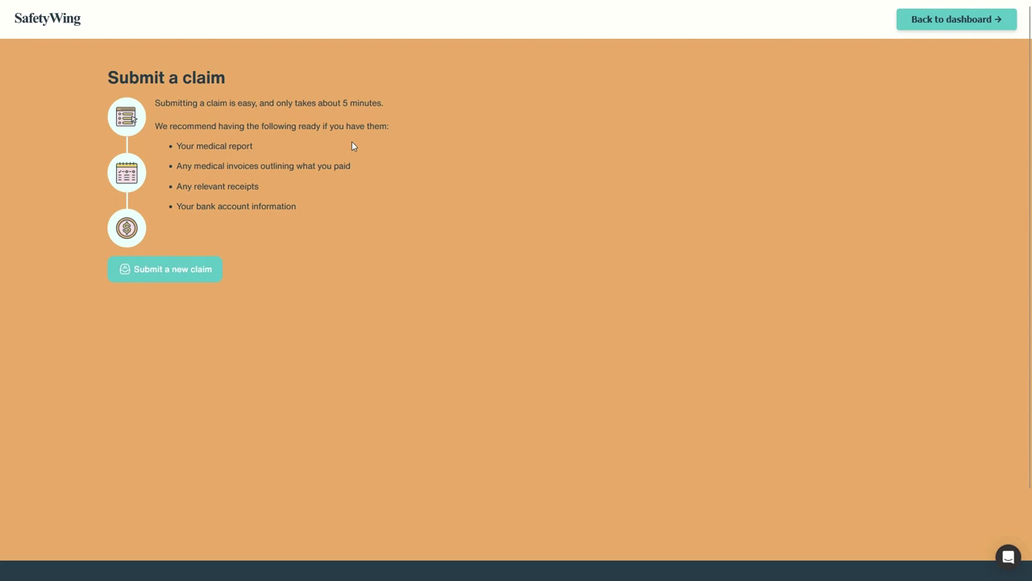
click(941, 26)
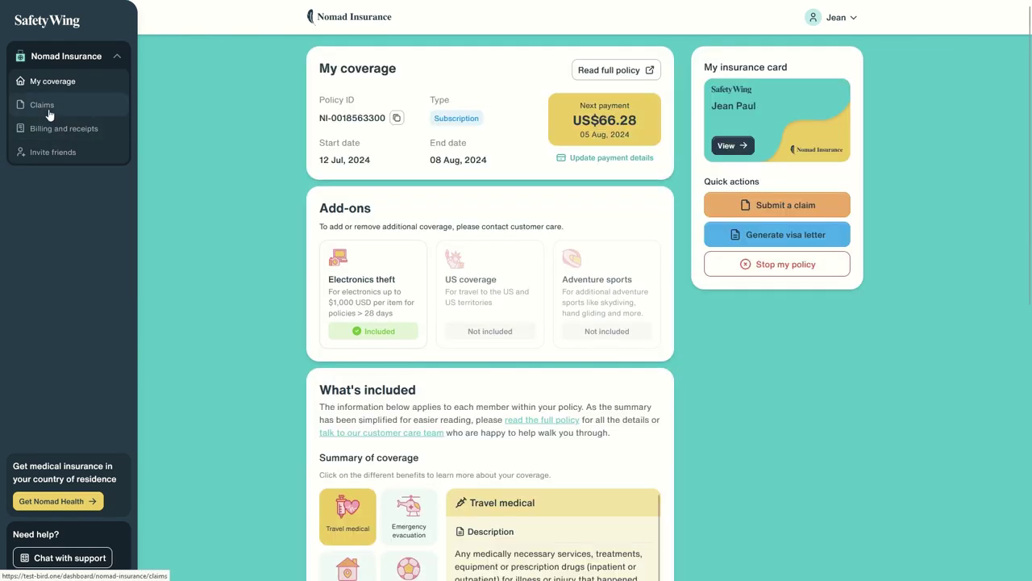
Step: Review the receipt in Billing and receipts, preview it for printing or saving as PDF, and cancel without saving
click(45, 130)
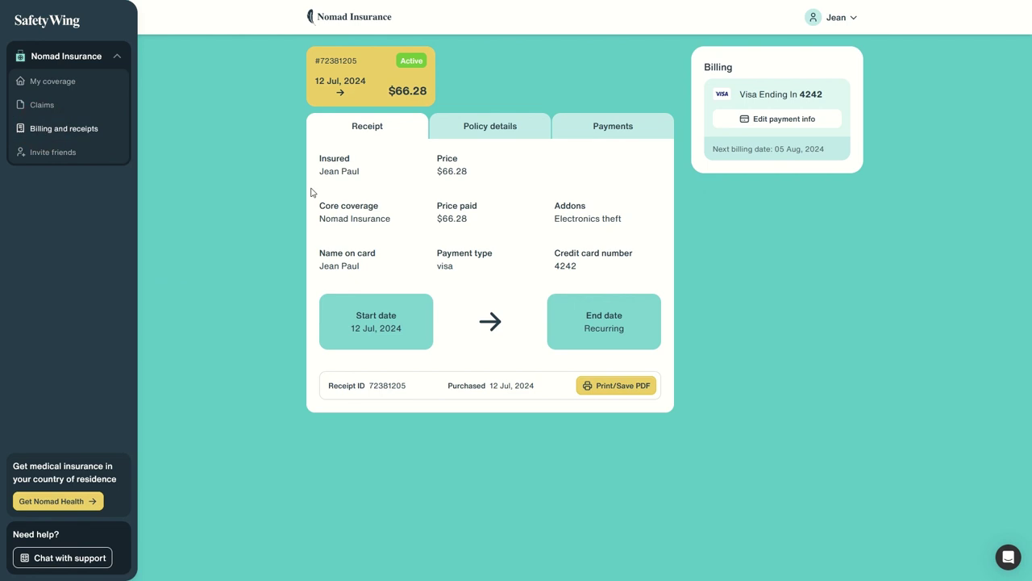
click(350, 172)
drag(393, 194, 612, 270)
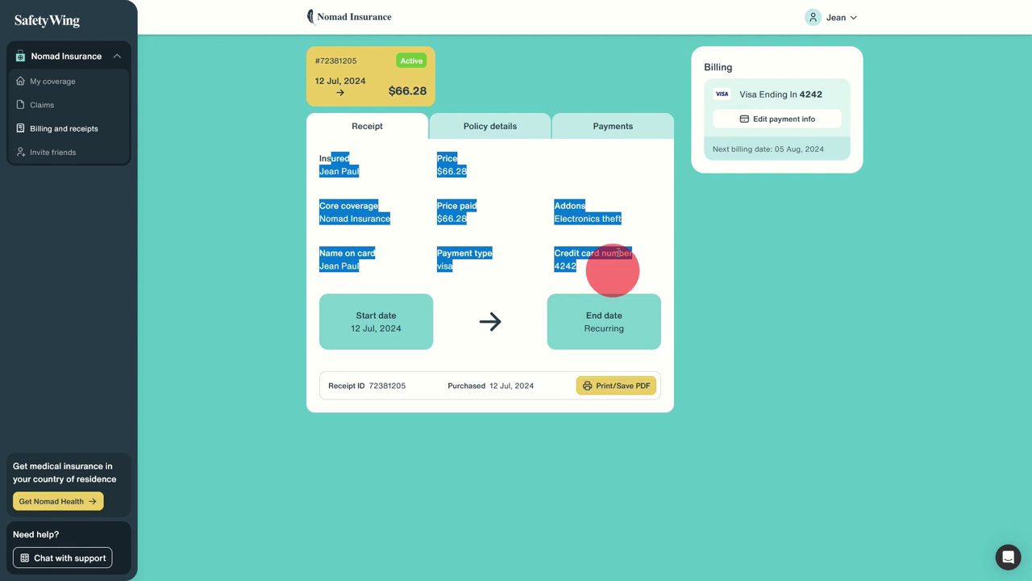
click(373, 158)
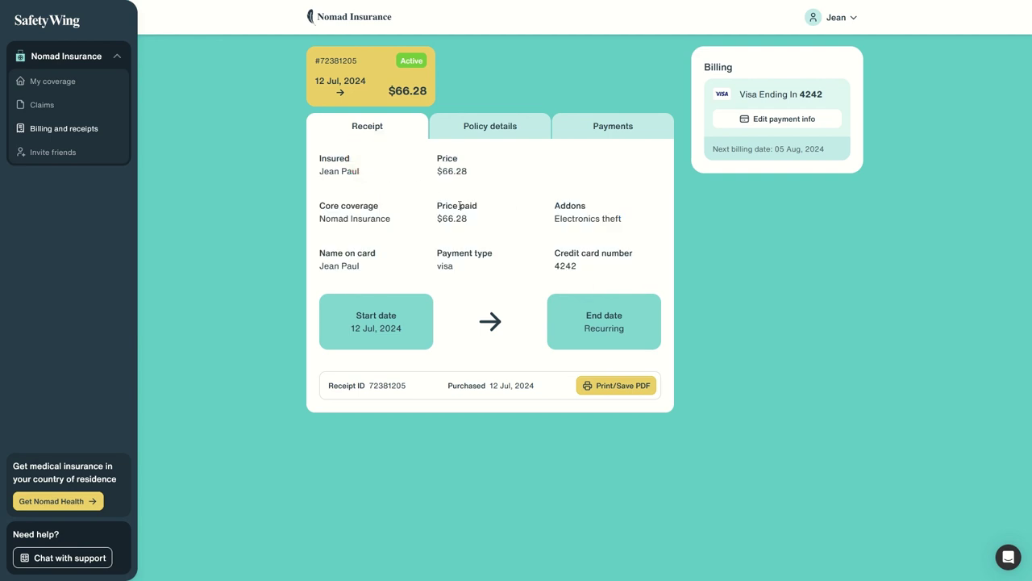
click(633, 386)
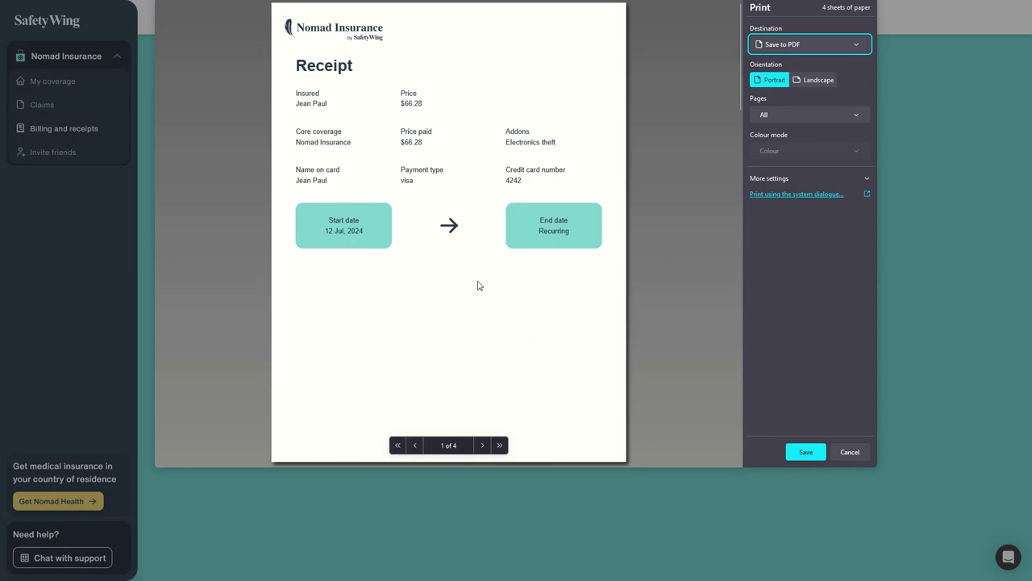
click(850, 451)
Step: View the policy details of the billing record, preview them for printing or saving as PDF, and cancel without saving
click(494, 128)
scroll(403, 220, down, 2)
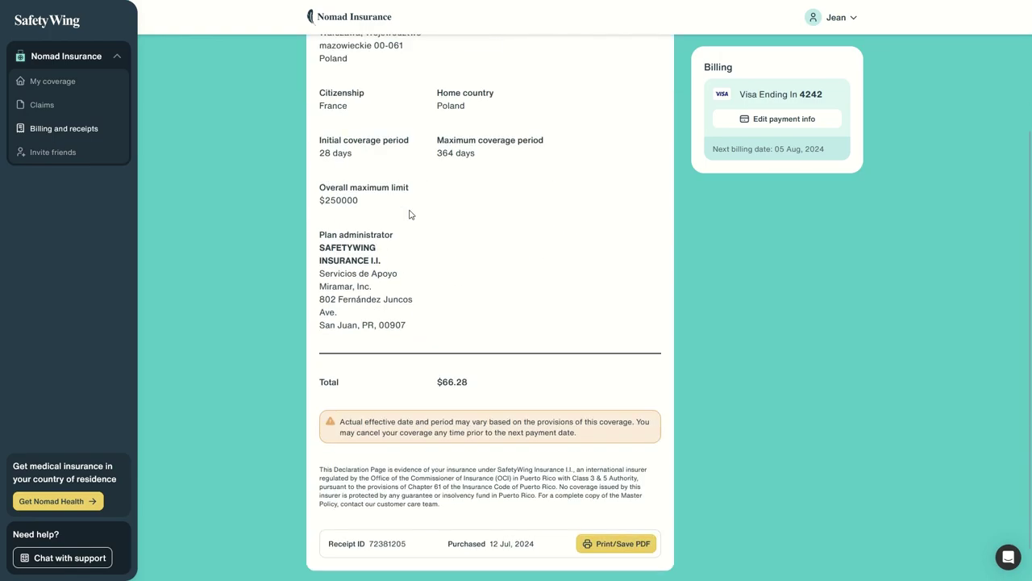
click(618, 545)
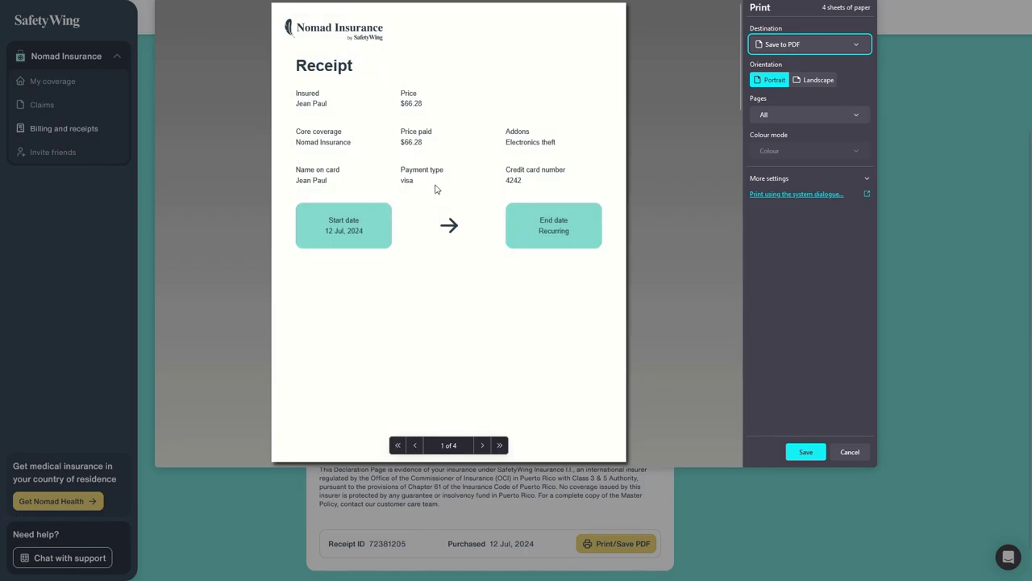
click(844, 452)
Step: Check the policyholder and coverage information, the payment record, and the saved payment card with its next billing date
scroll(470, 411, up, 3)
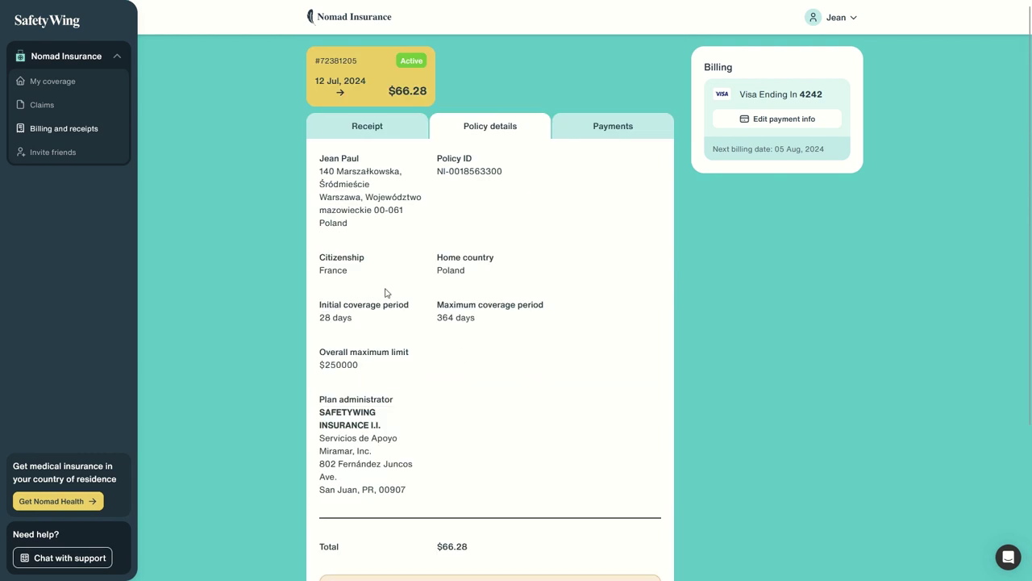
drag(343, 197, 508, 476)
click(508, 476)
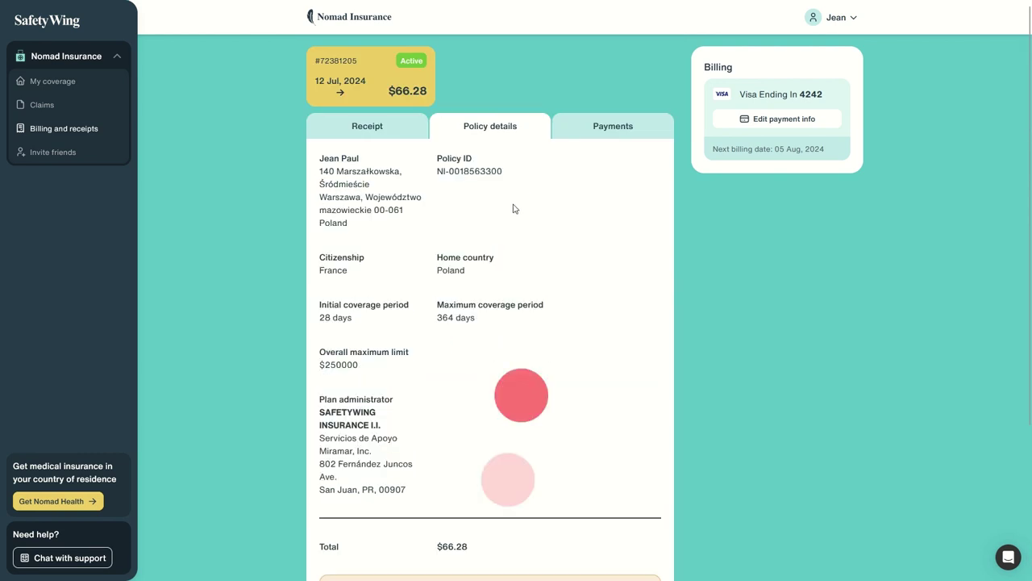
click(597, 135)
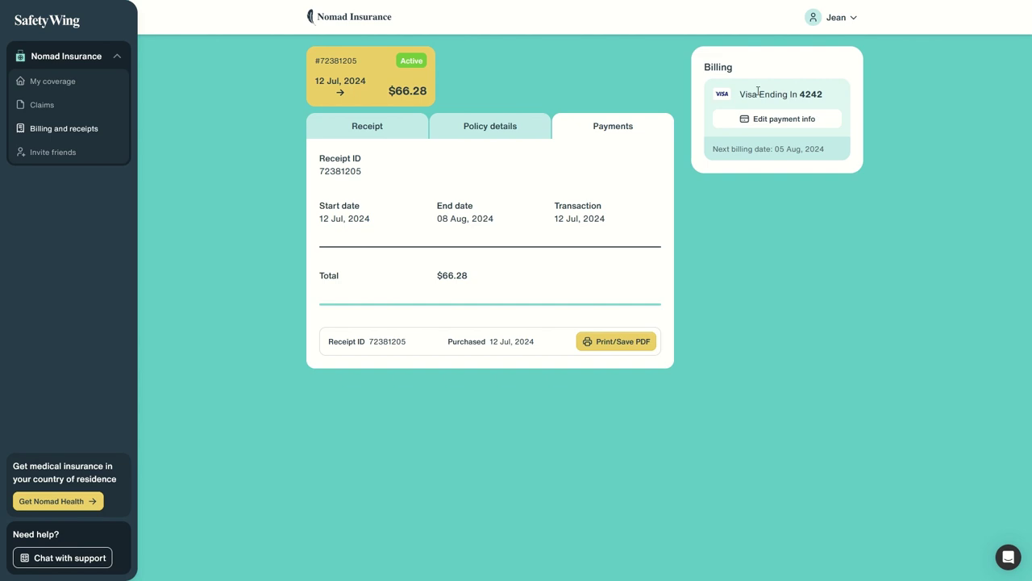
drag(757, 91, 861, 144)
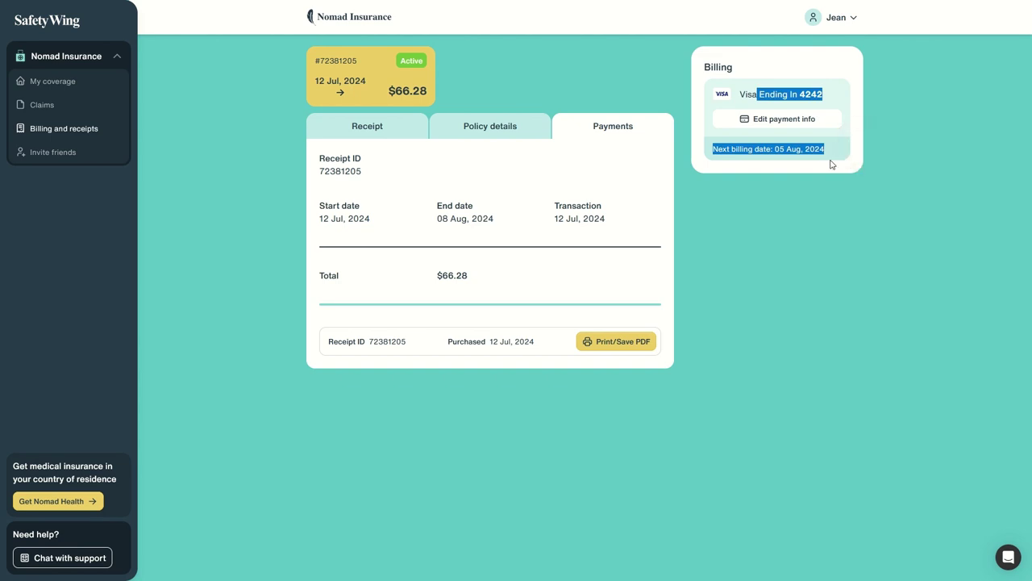
Step: View the Invite friends page and examine the Give $20, get $20 offer and the referral link section
click(71, 161)
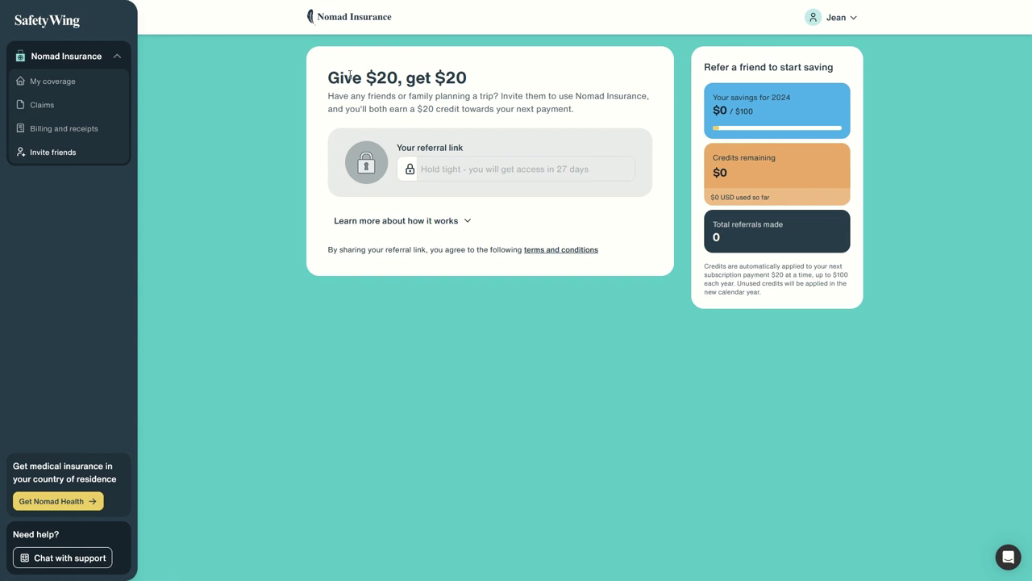
drag(351, 77, 412, 87)
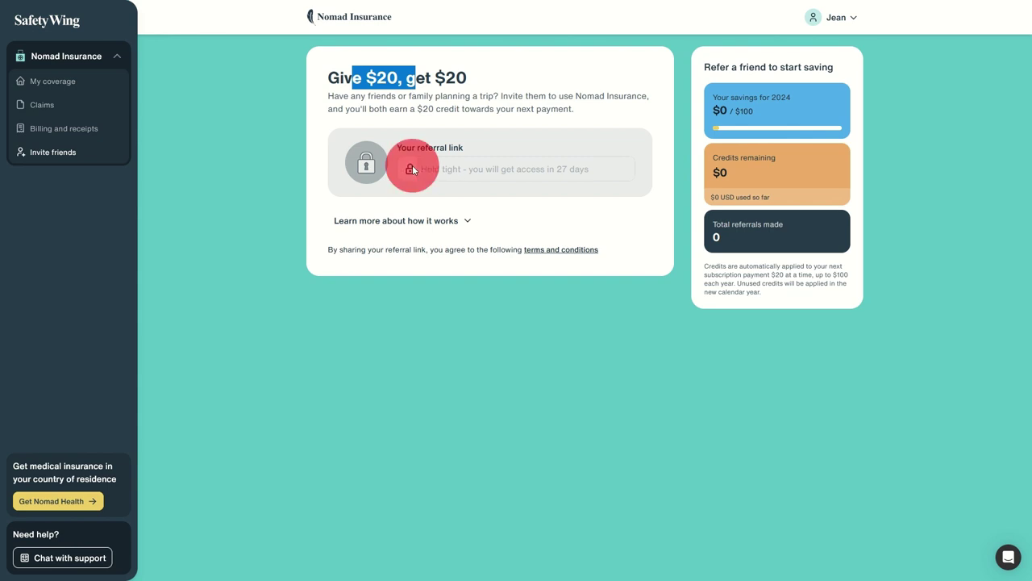
click(431, 174)
drag(457, 150, 461, 176)
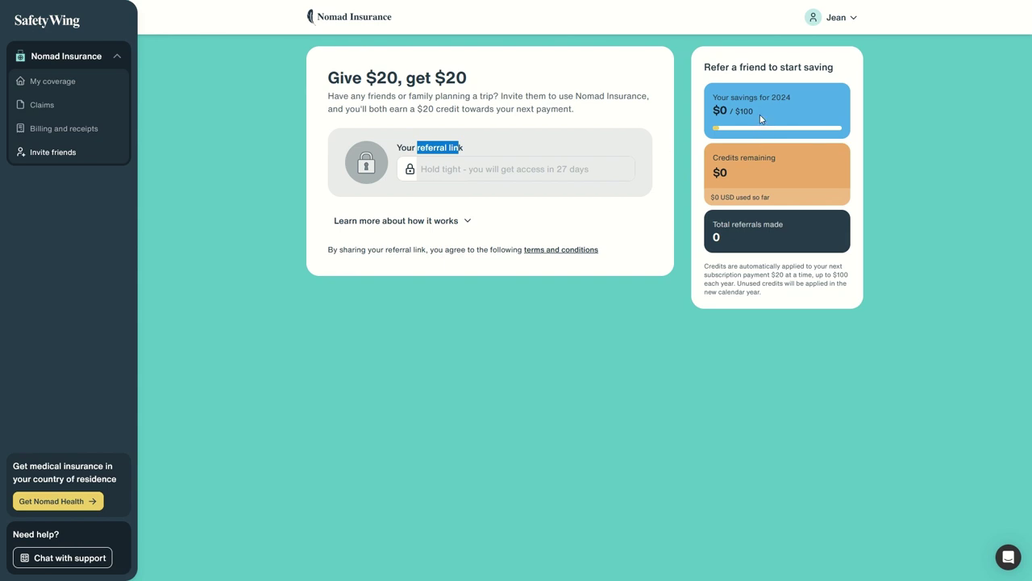
Step: Return to My coverage, read the important information about stopping the policy, and stop the policy
click(42, 81)
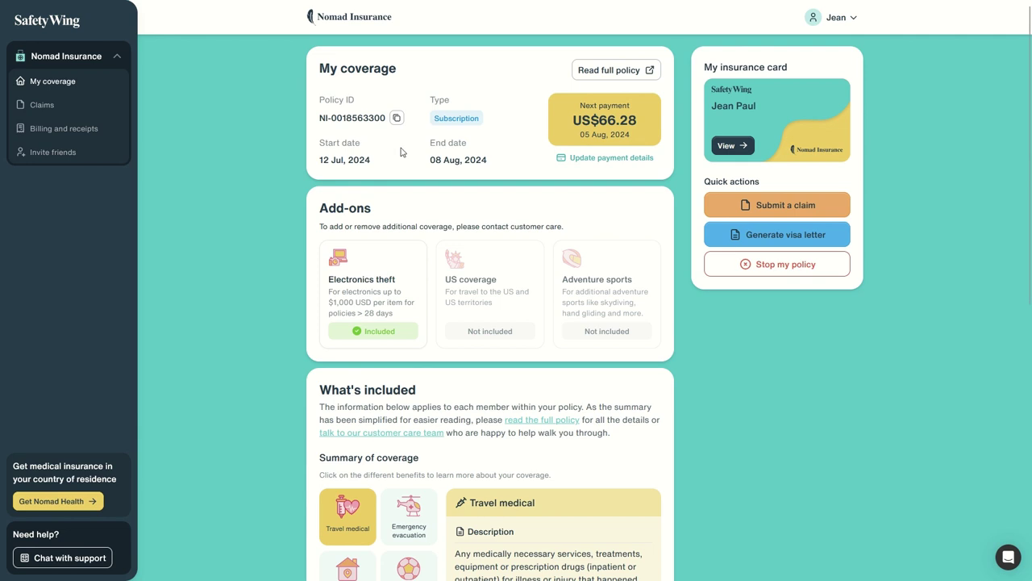
click(805, 274)
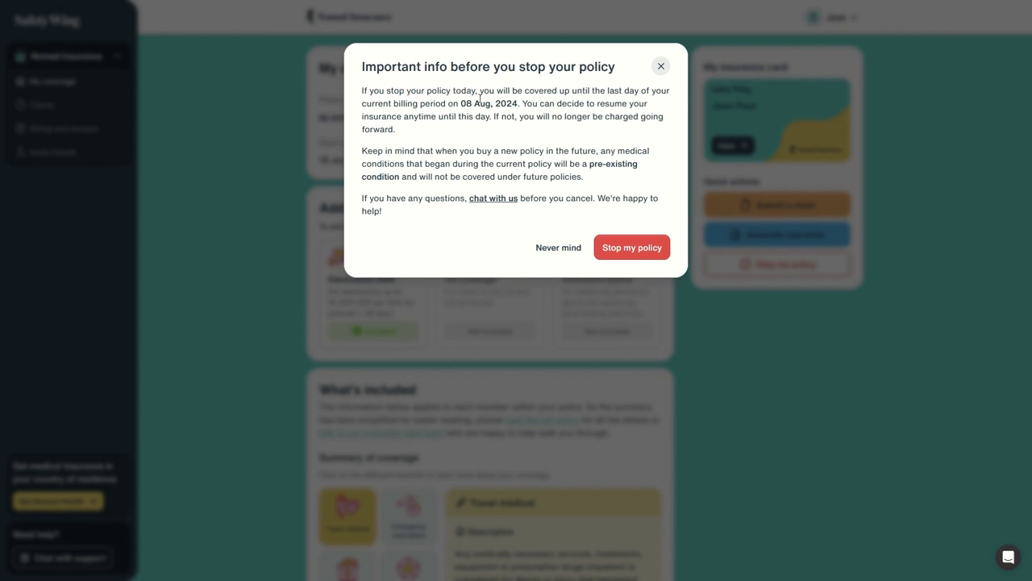
drag(457, 106, 527, 103)
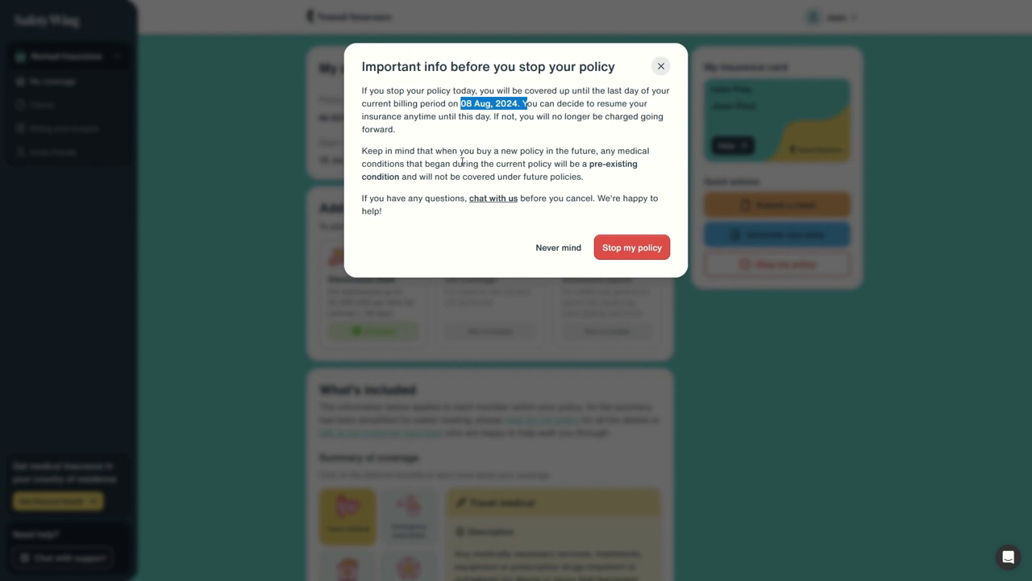
click(617, 248)
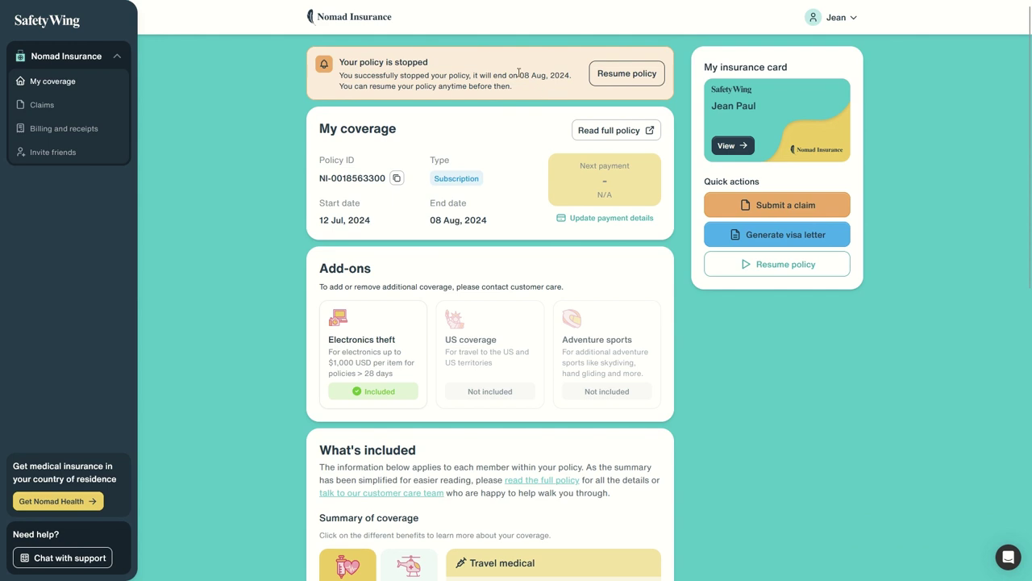
Step: Check the end date in the stopped-policy notice and resume the policy, confirming the request
drag(513, 75, 548, 75)
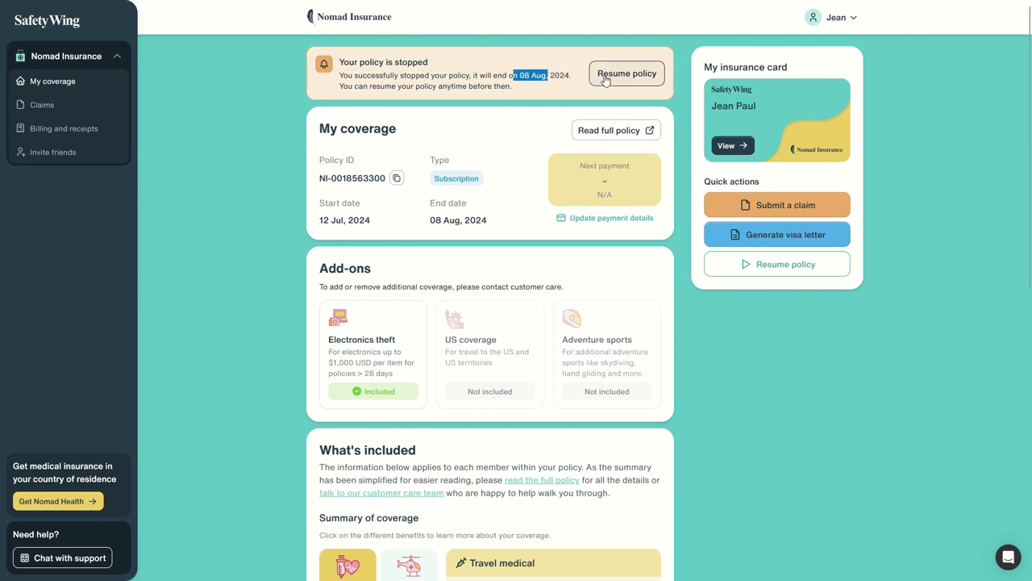
click(440, 222)
click(549, 75)
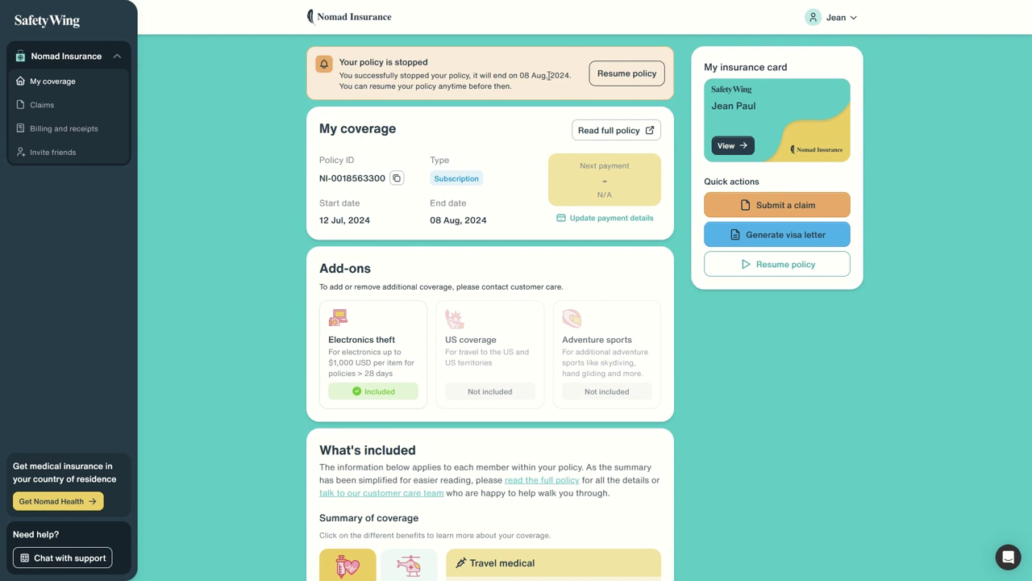
click(623, 73)
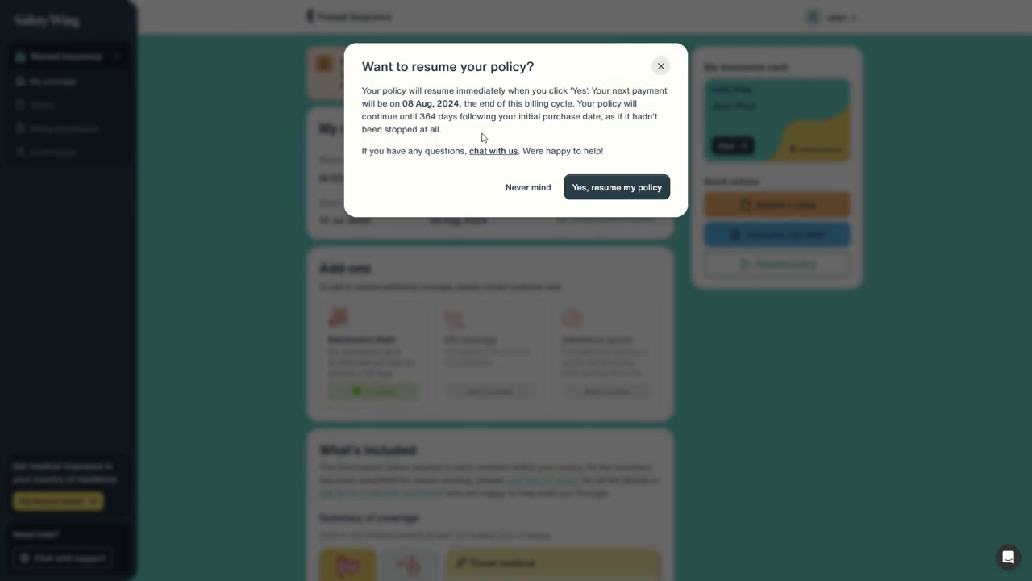
click(641, 192)
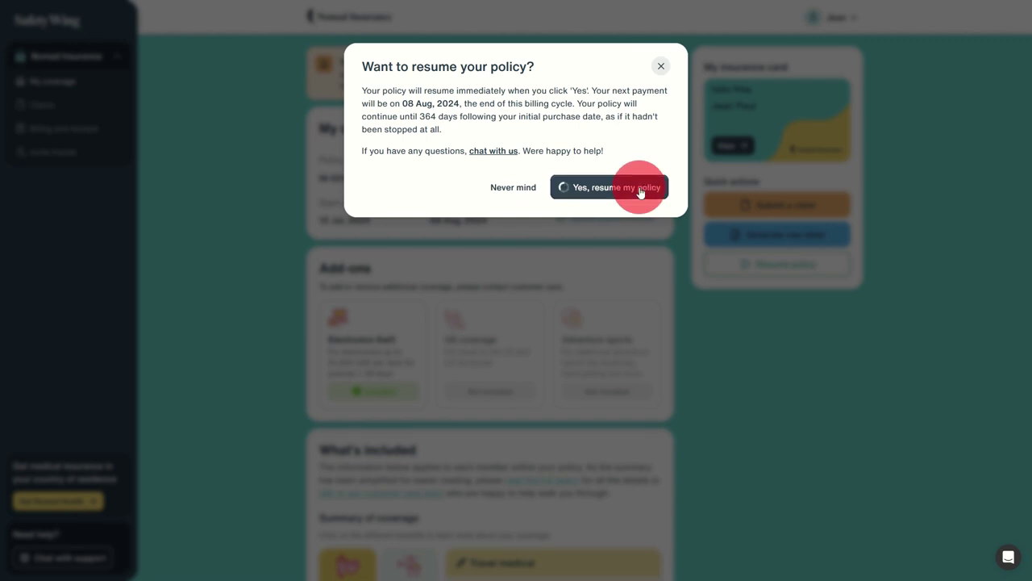